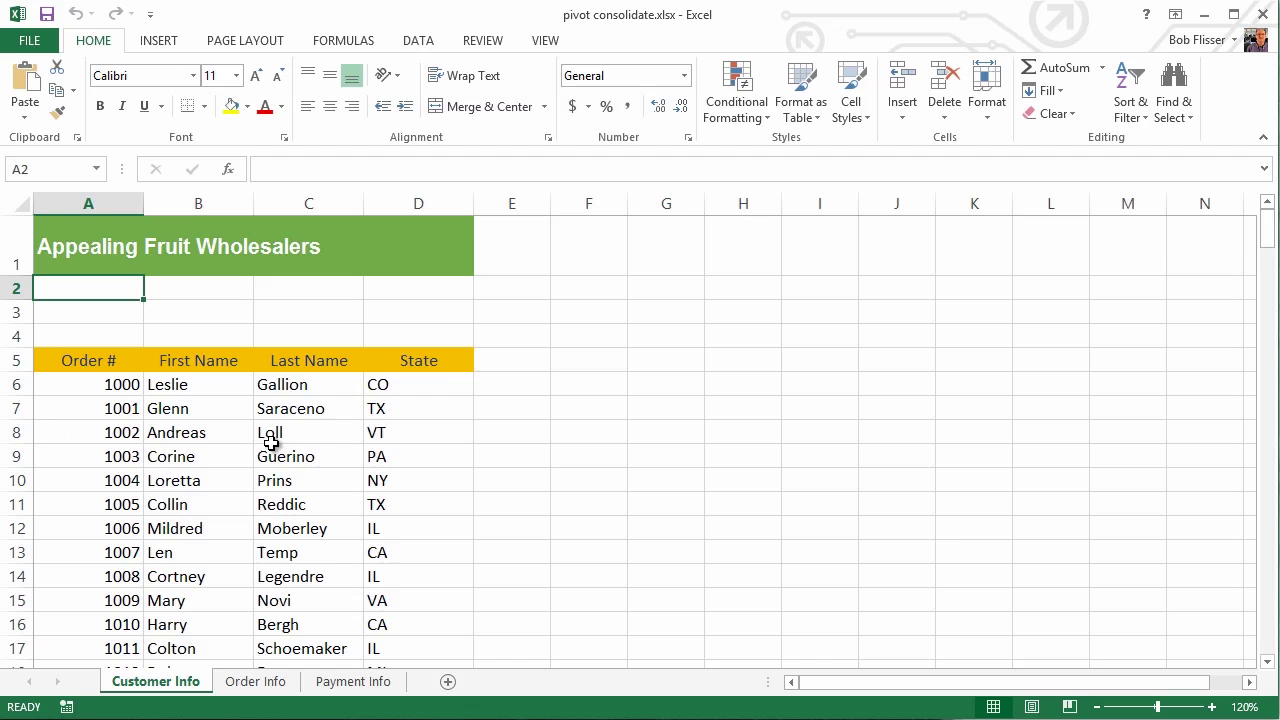
Look over the Order Info and Payment Info sheets, then return to Customer Info.
{"action": "left_click", "coordinate": [254, 682]}
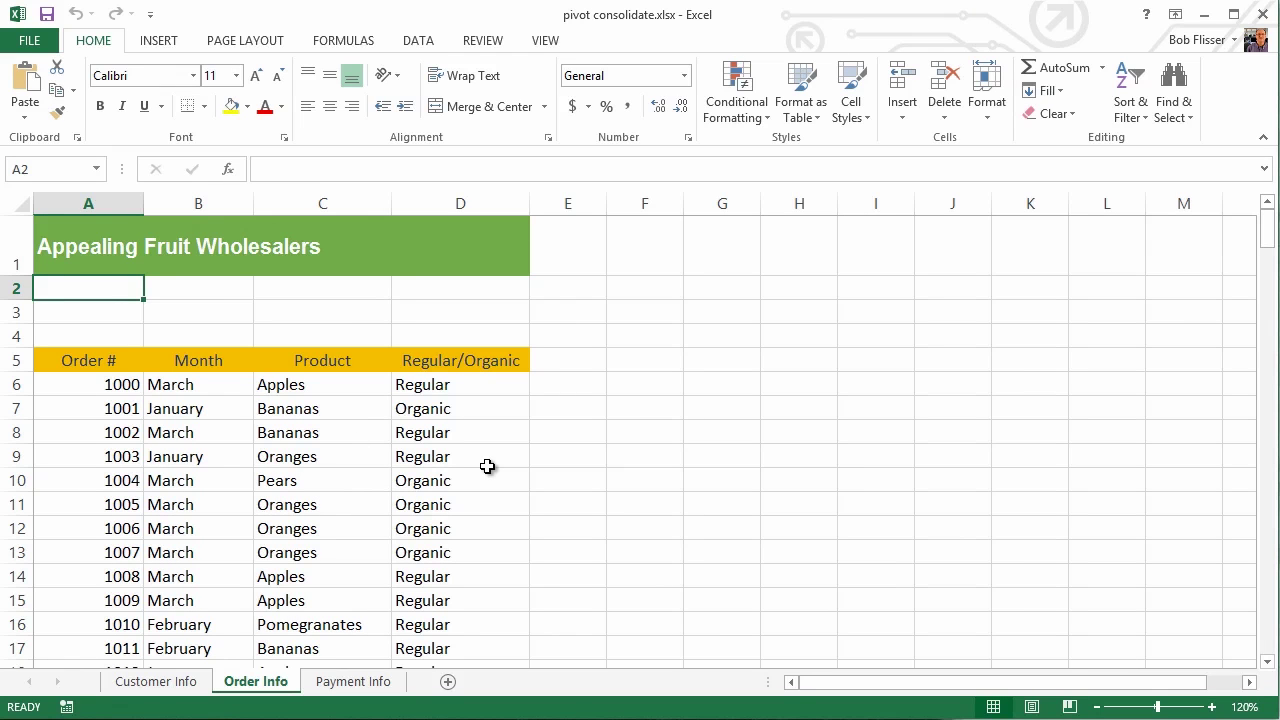
{"action": "left_click", "coordinate": [352, 686]}
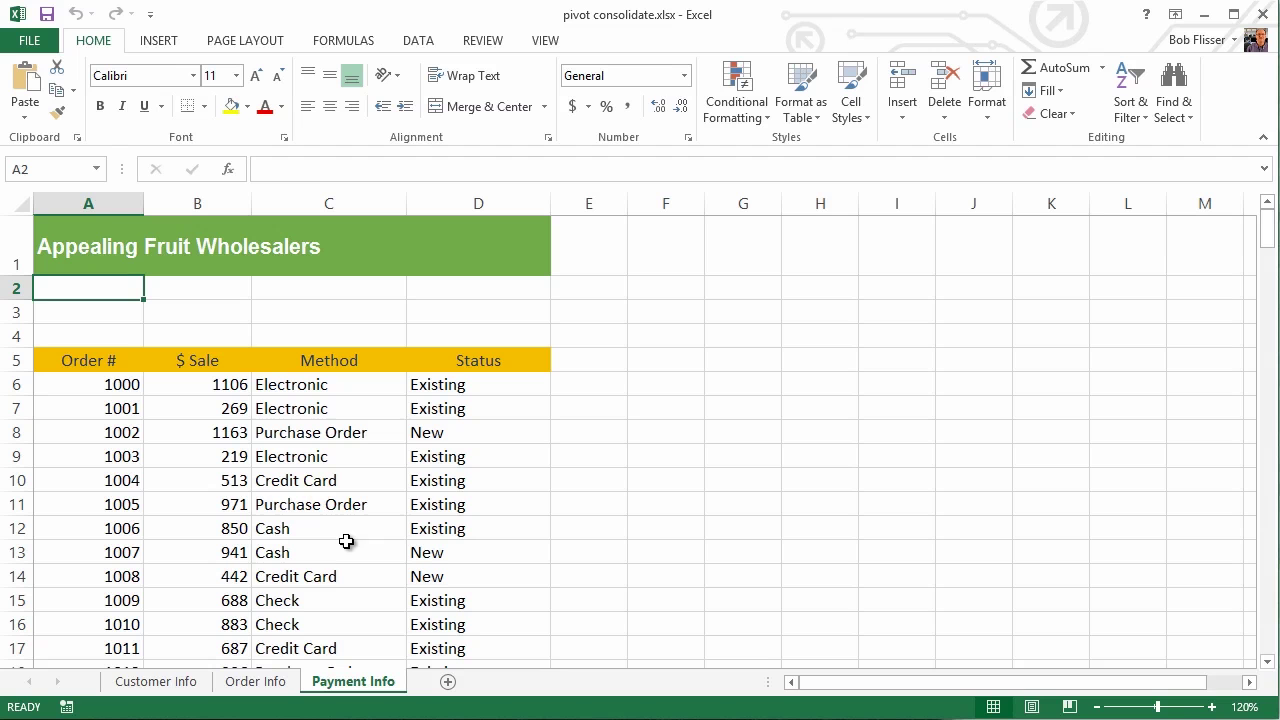
{"action": "left_click", "coordinate": [150, 683]}
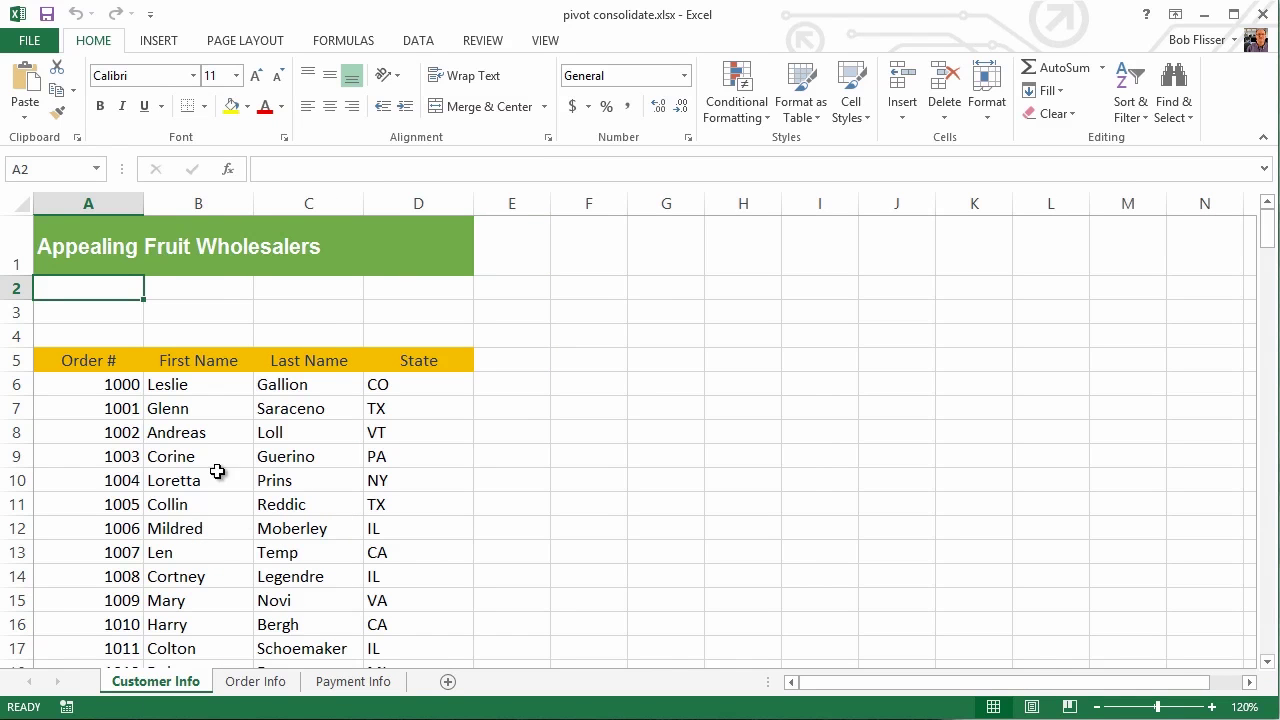
Convert the customer data range $A$5:$D$205 into a table with headers.
{"action": "left_click", "coordinate": [190, 498]}
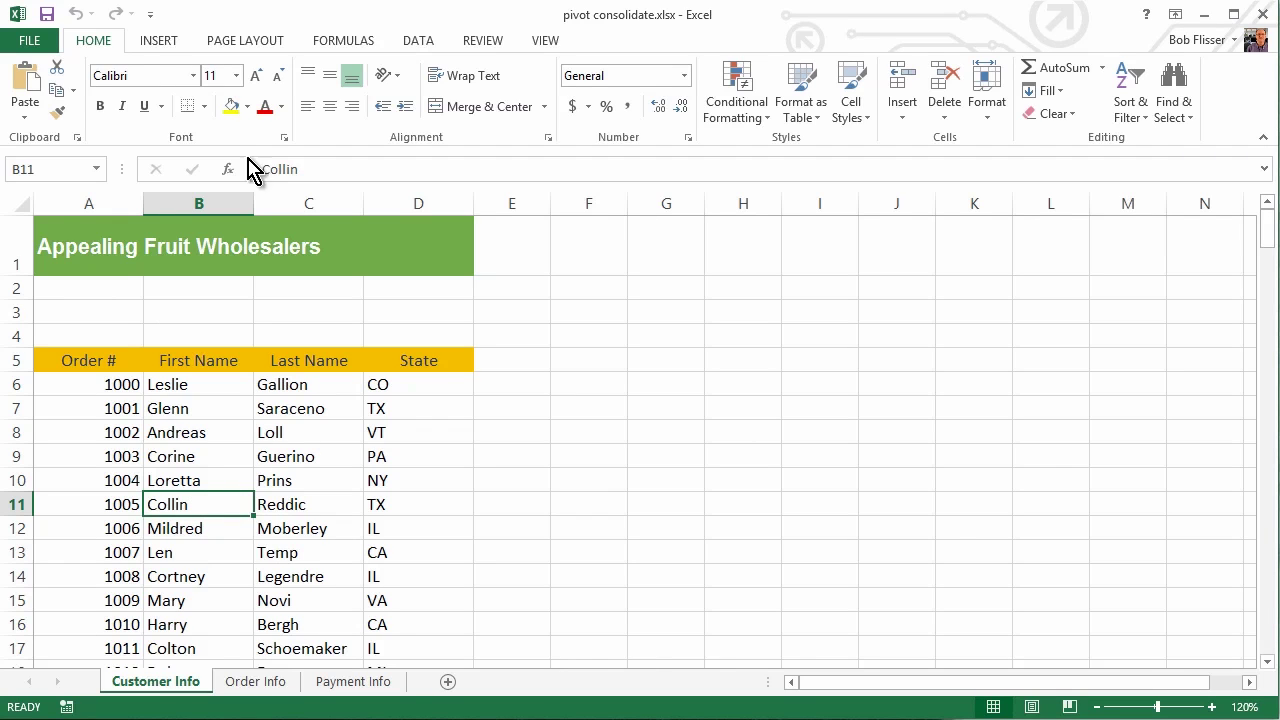
{"action": "left_click", "coordinate": [162, 45]}
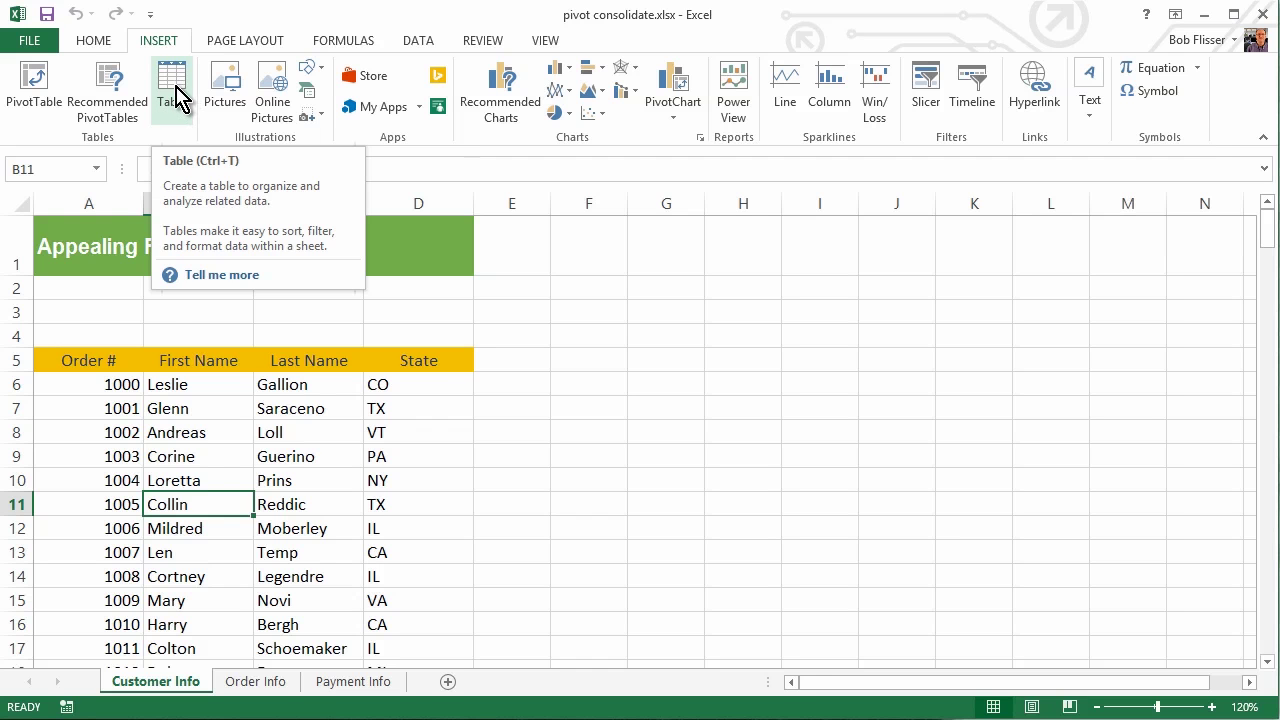
{"action": "left_click", "coordinate": [177, 97]}
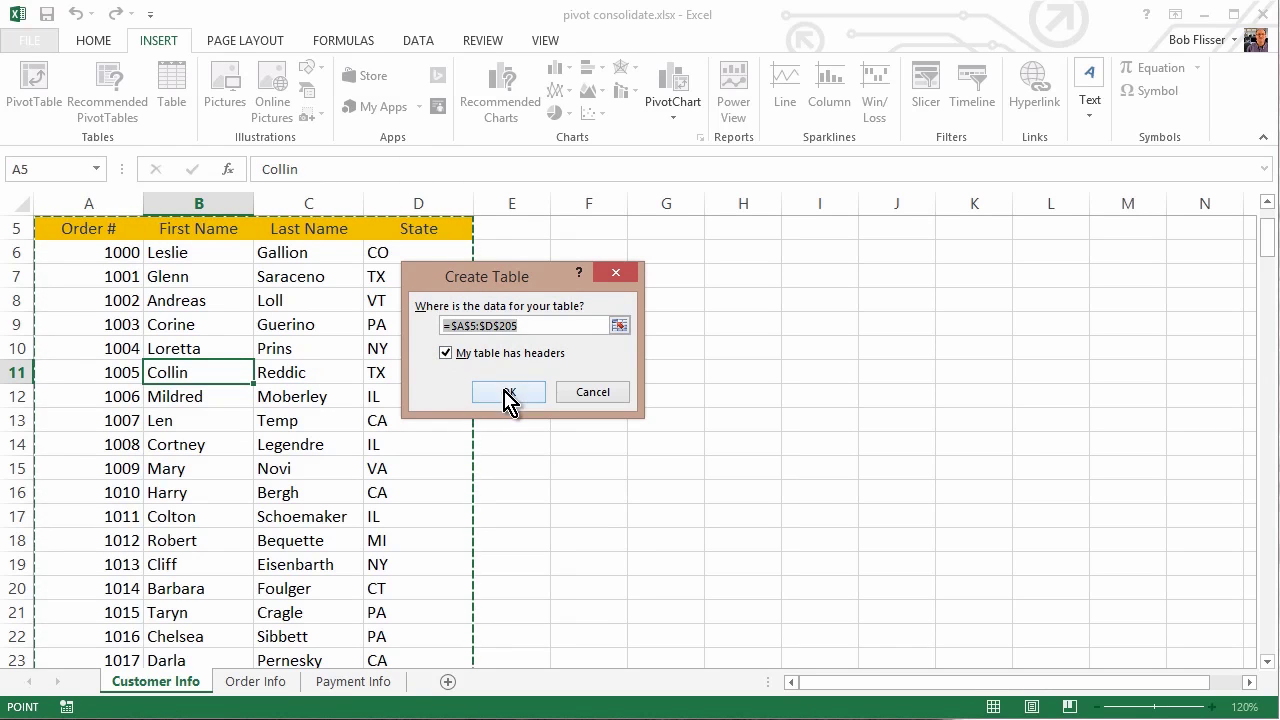
{"action": "left_click", "coordinate": [507, 395]}
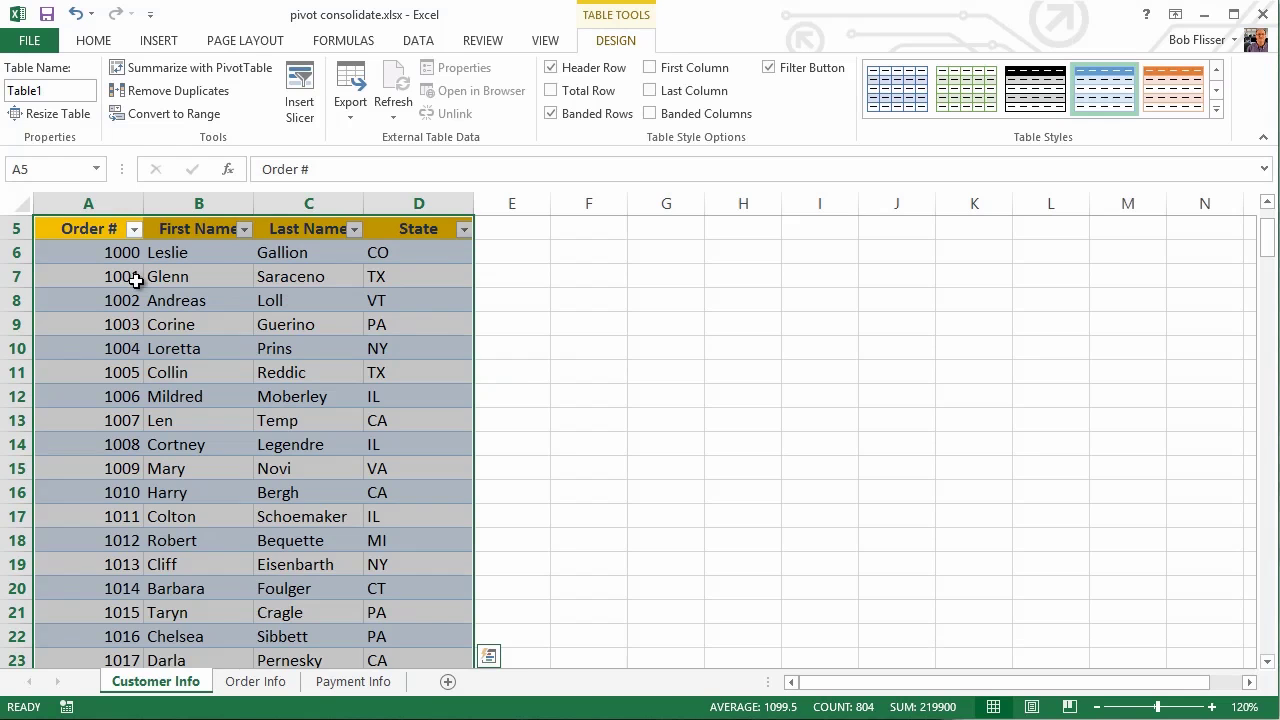
{"action": "left_click", "coordinate": [193, 372]}
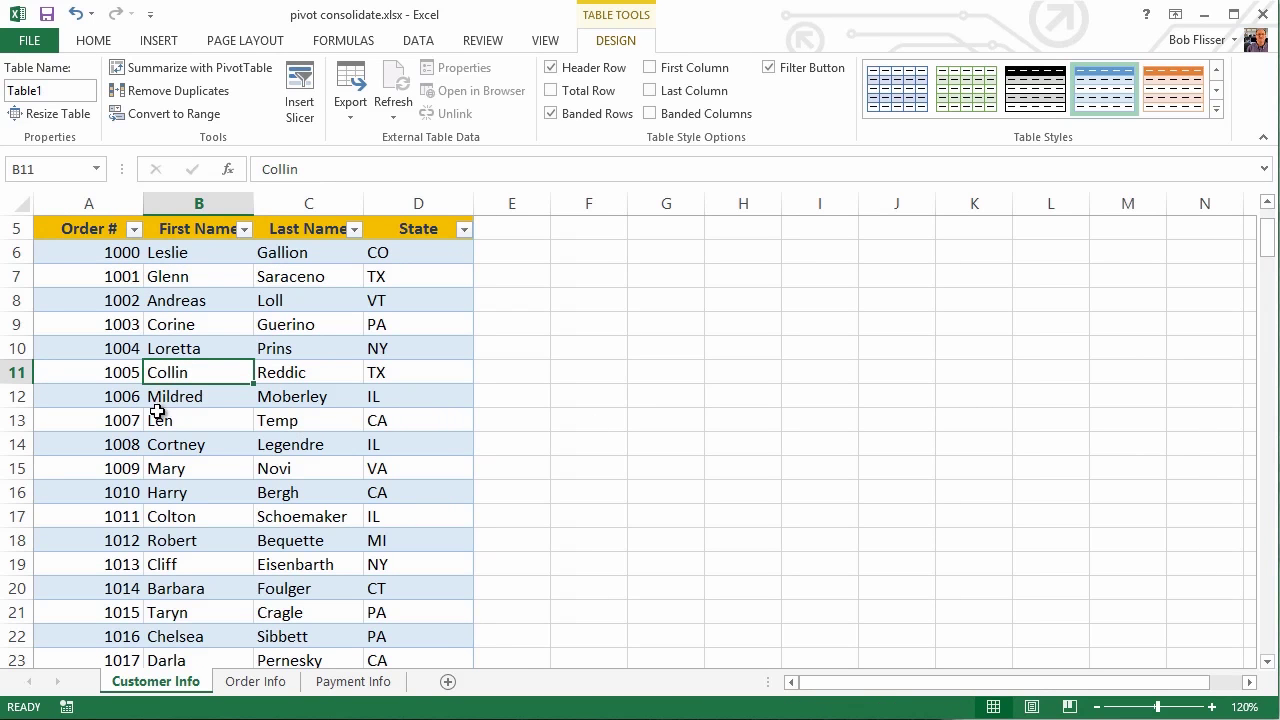
{"action": "scroll", "coordinate": [257, 385], "scroll_direction": "up", "scroll_amount": 2}
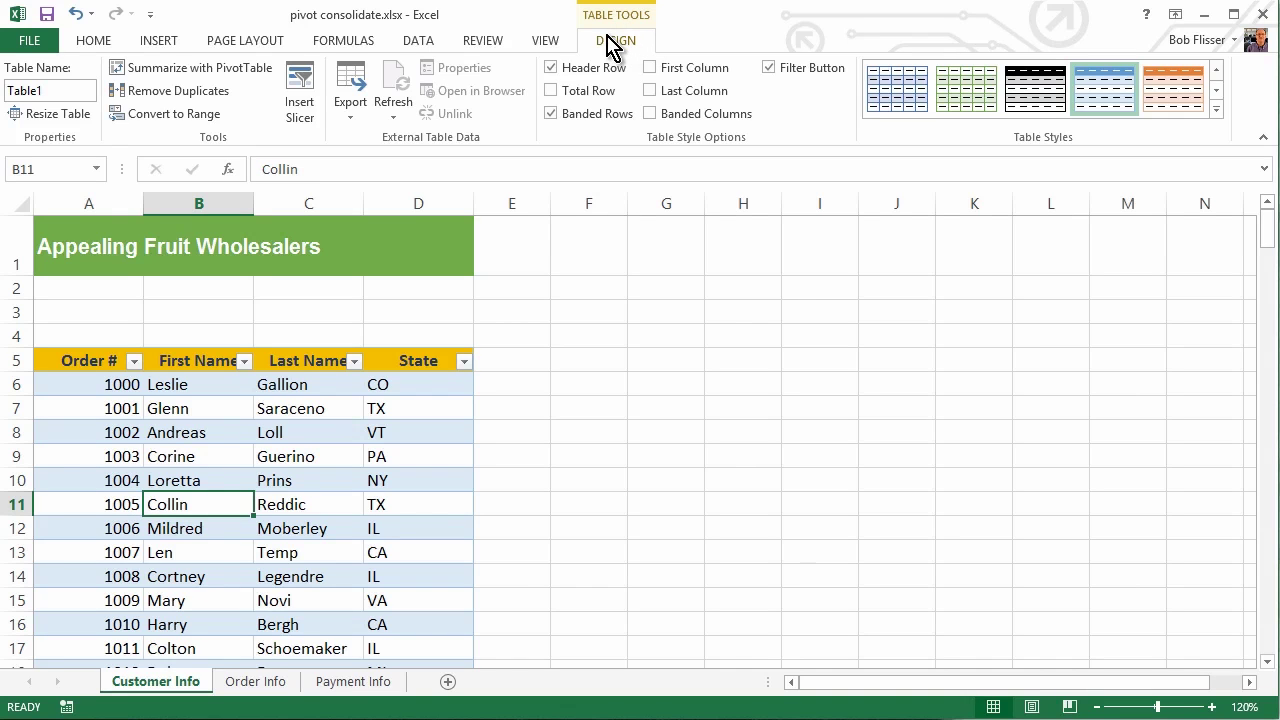
Rename the table from Table1 to Customer_Info.
{"action": "left_click", "coordinate": [51, 92]}
{"action": "key", "text": "Delete"}
{"action": "type", "text": "cut"}
{"action": "key", "text": "BackSpace"}
{"action": "key", "text": "BackSpace"}
{"action": "key", "text": "BackSpace"}
{"action": "key", "text": "BackSpace"}
{"action": "type", "text": "Customer_Info"}
Convert the Order Info range A5:D205 into a table with headers.
{"action": "left_click", "coordinate": [258, 682]}
{"action": "left_click", "coordinate": [216, 528]}
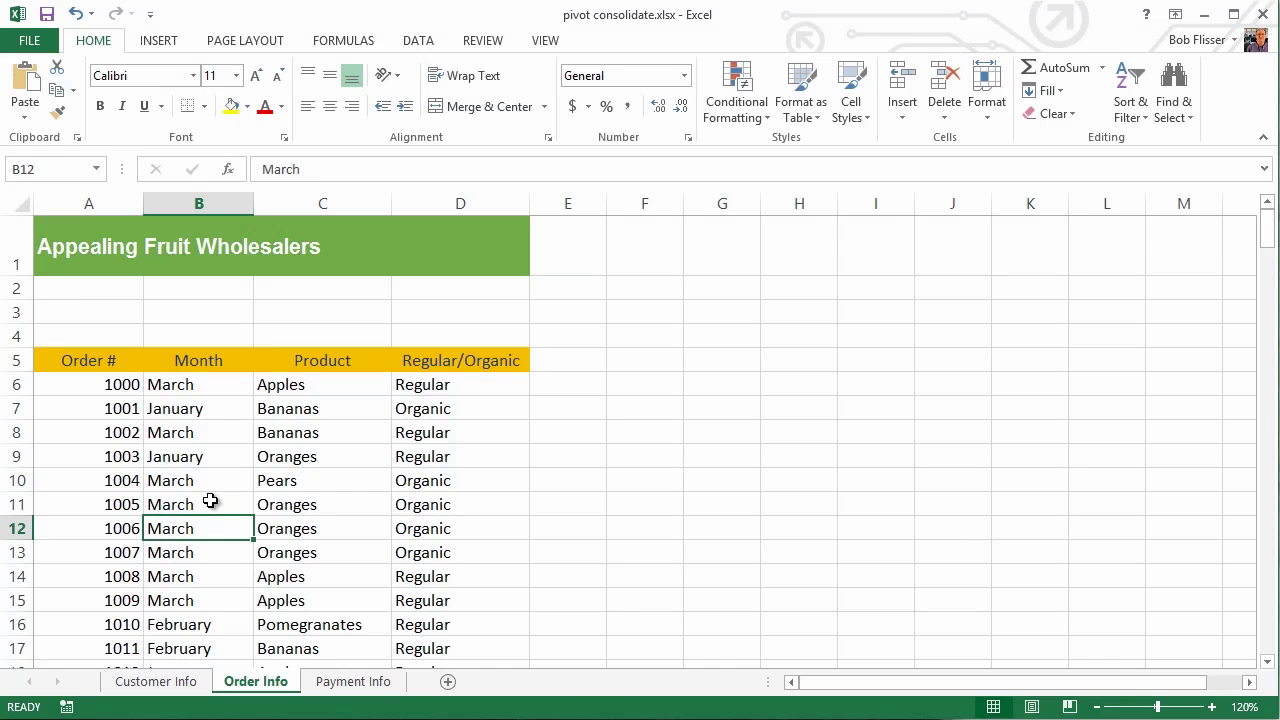
{"action": "left_click", "coordinate": [175, 46]}
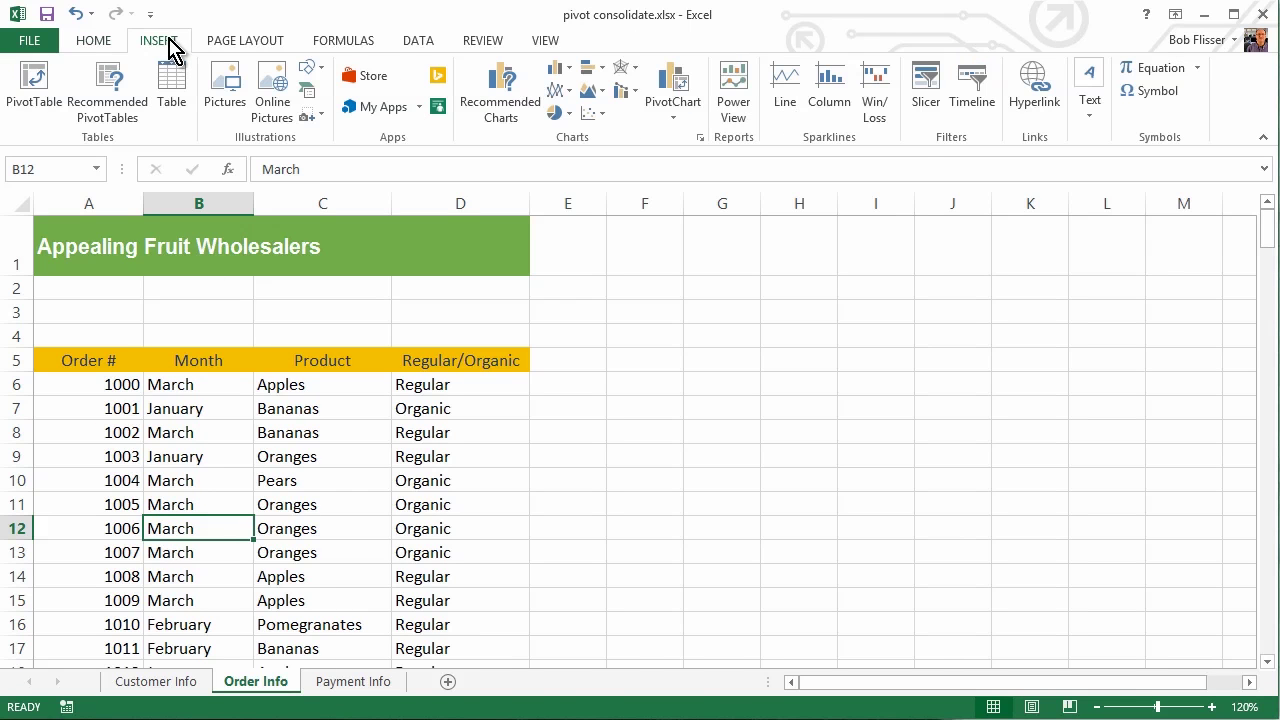
{"action": "left_click", "coordinate": [173, 86]}
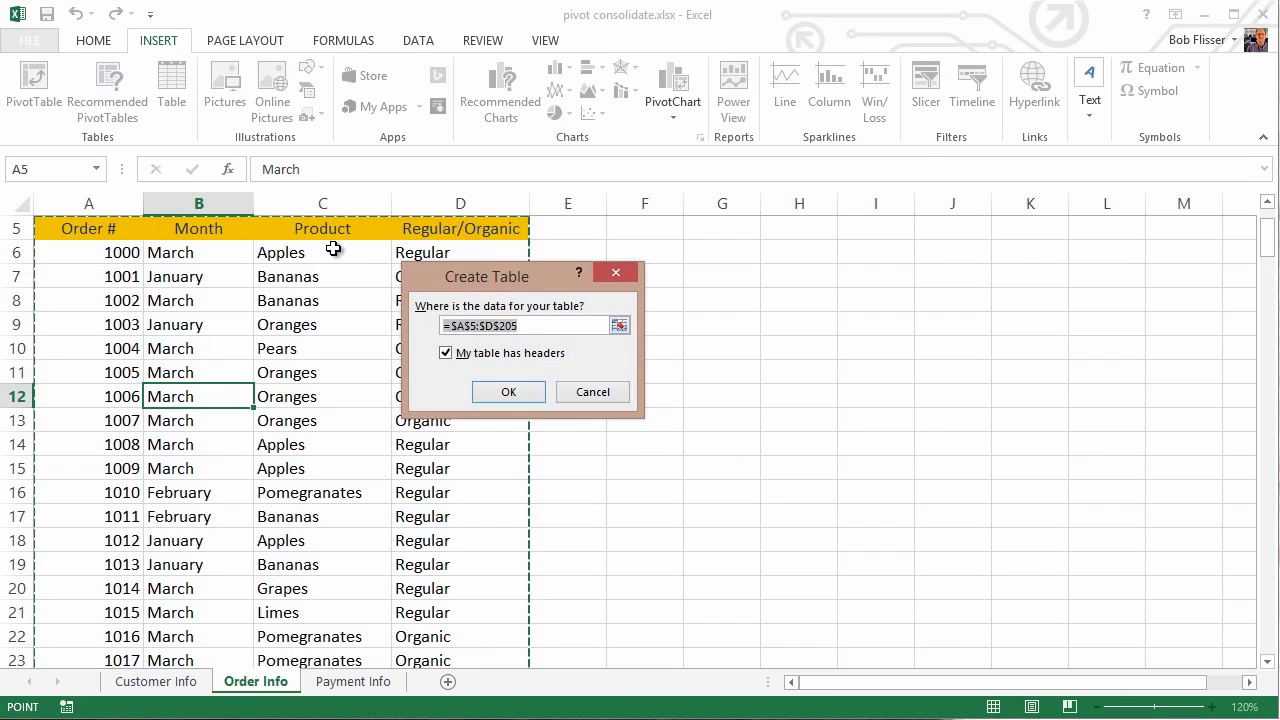
{"action": "left_click", "coordinate": [497, 391]}
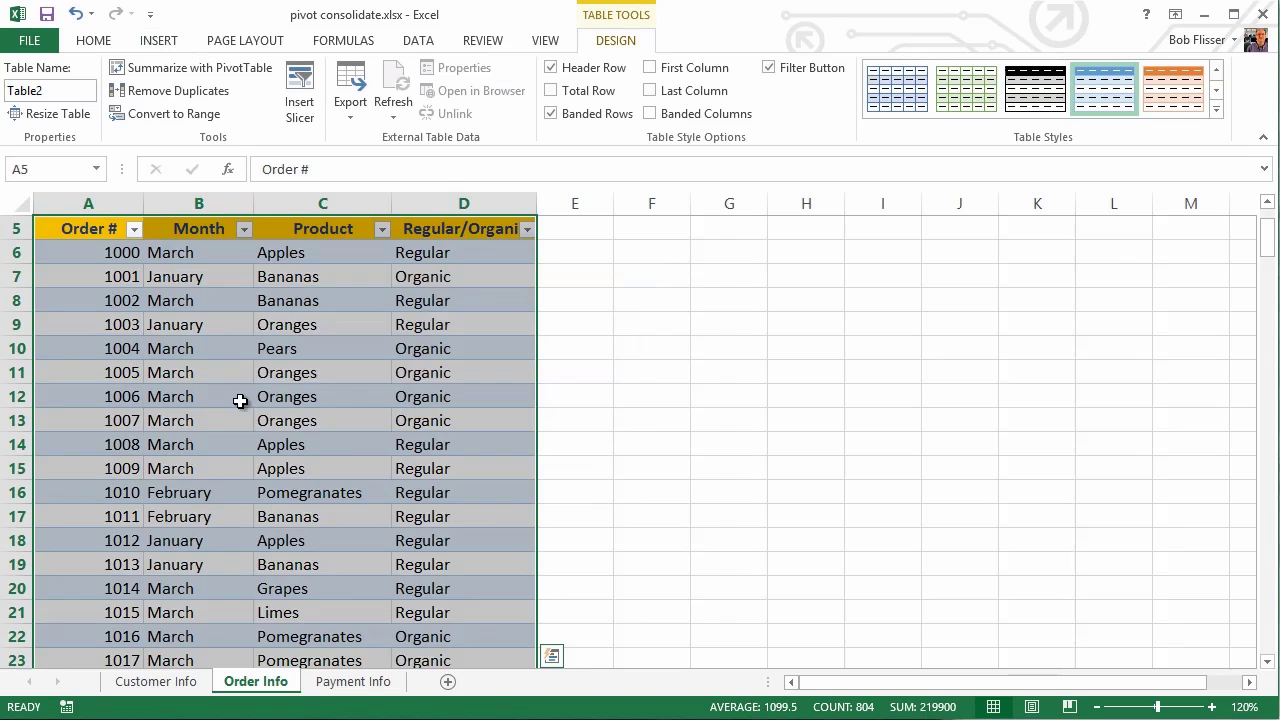
{"action": "scroll", "coordinate": [240, 397], "scroll_direction": "up", "scroll_amount": 2}
{"action": "left_click", "coordinate": [244, 472]}
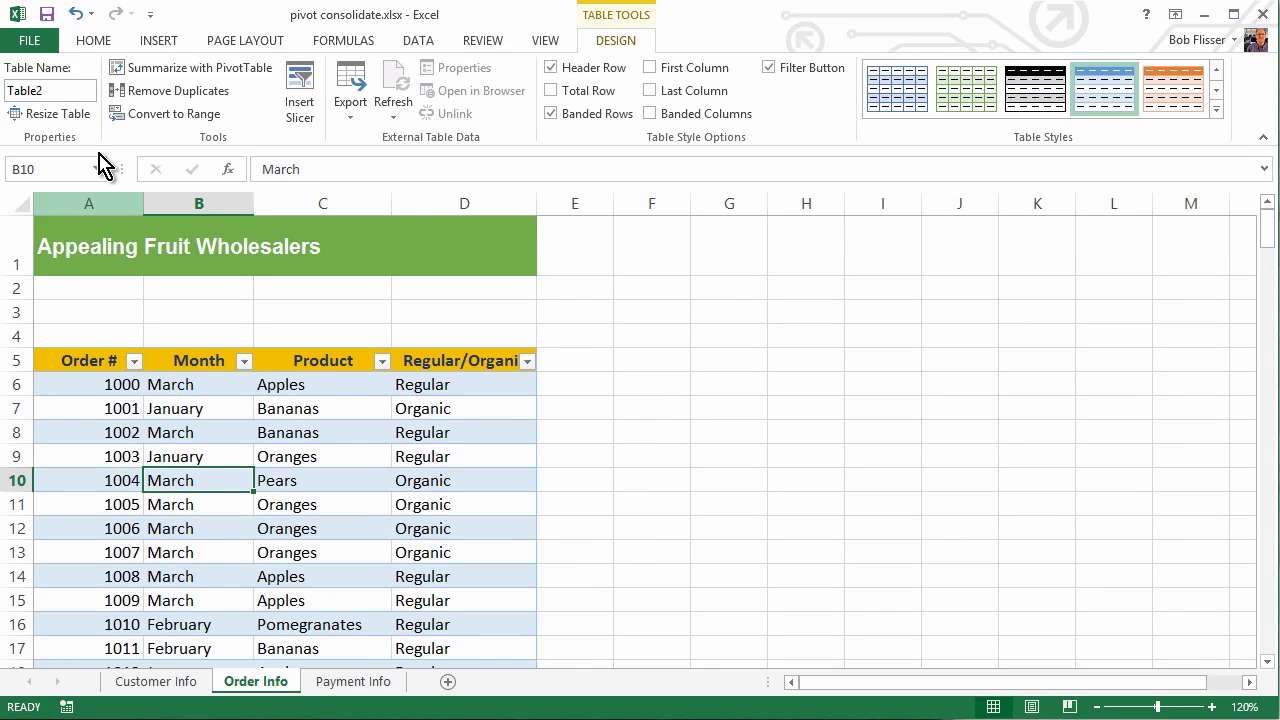
Rename the order table from Table2 to Order_Info.
{"action": "left_click", "coordinate": [54, 90]}
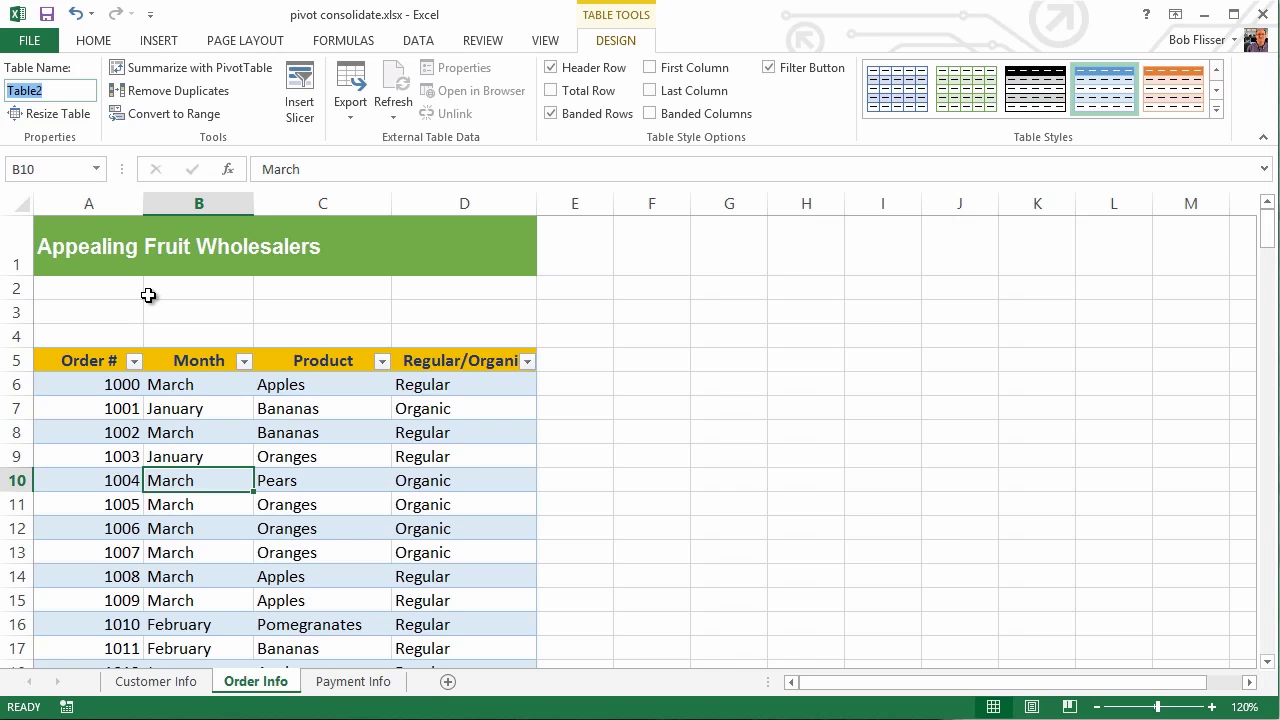
{"action": "type", "text": "Order_INfo"}
{"action": "key", "text": "BackSpace"}
{"action": "type", "text": "nfo"}
Make the Payment Info data a table with headers and rename Table3 to Payment_Info.
{"action": "left_click", "coordinate": [351, 683]}
{"action": "left_click", "coordinate": [322, 503]}
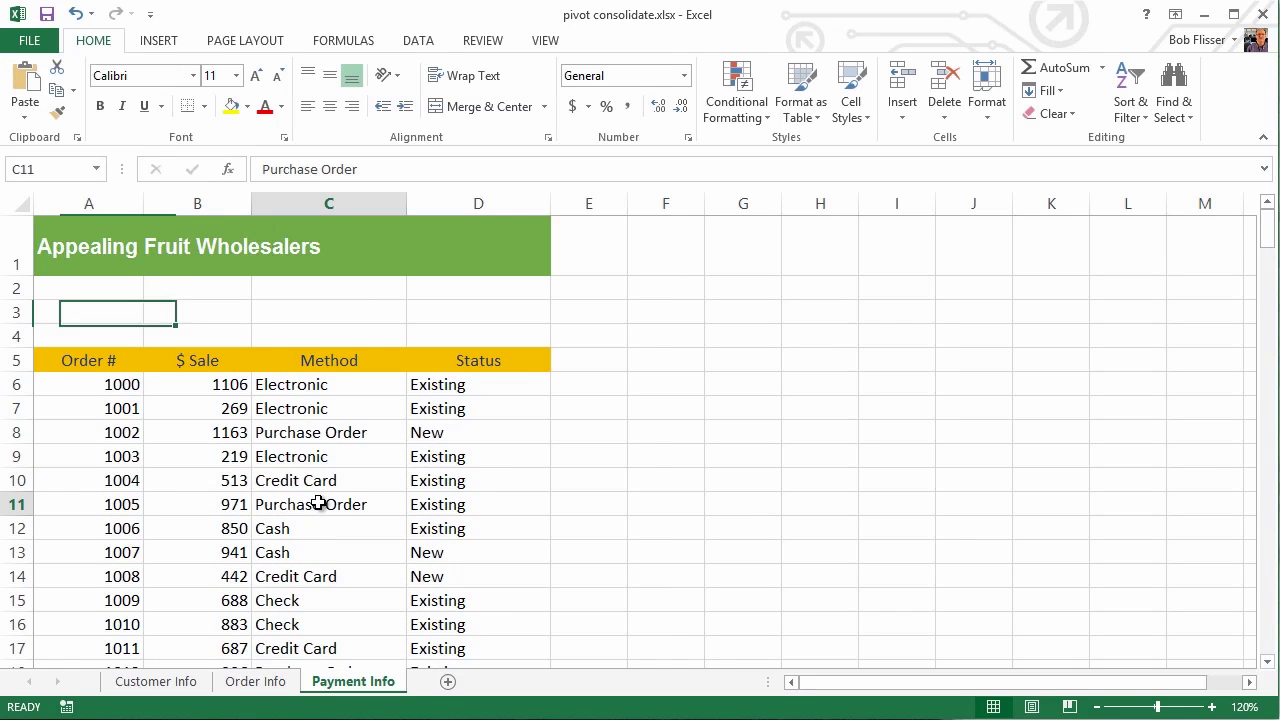
{"action": "left_click", "coordinate": [157, 40]}
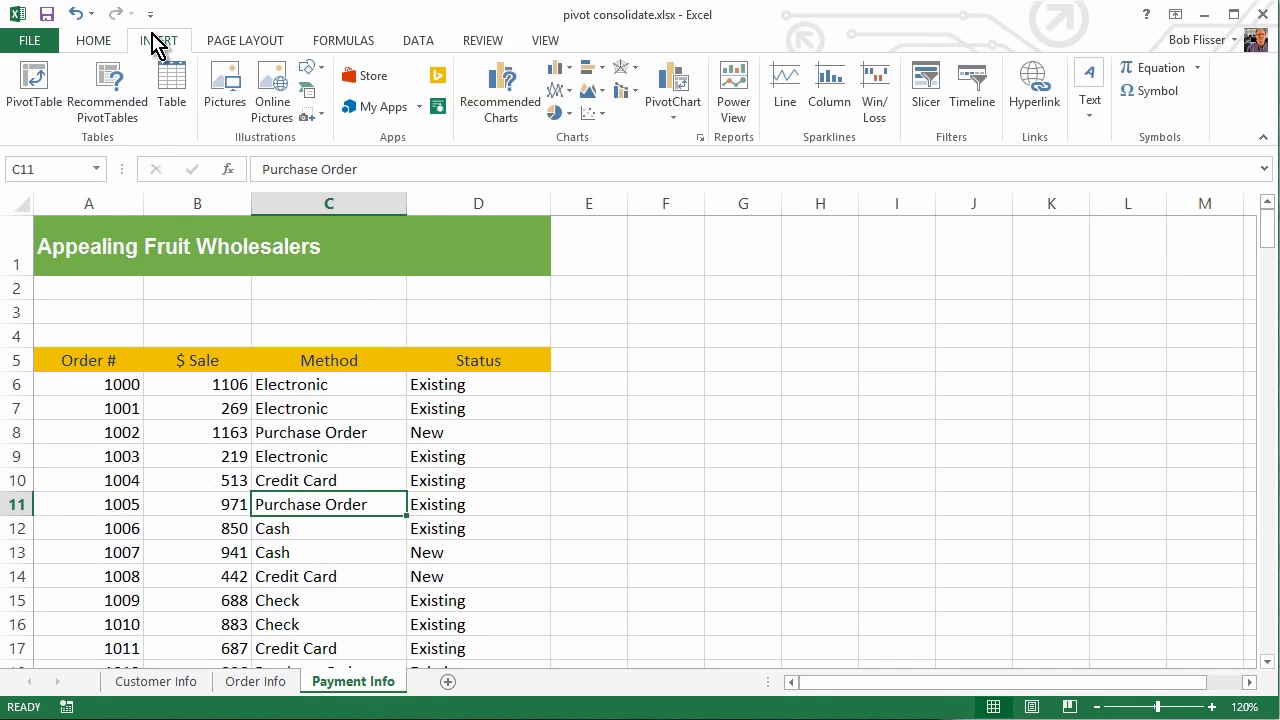
{"action": "left_click", "coordinate": [172, 100]}
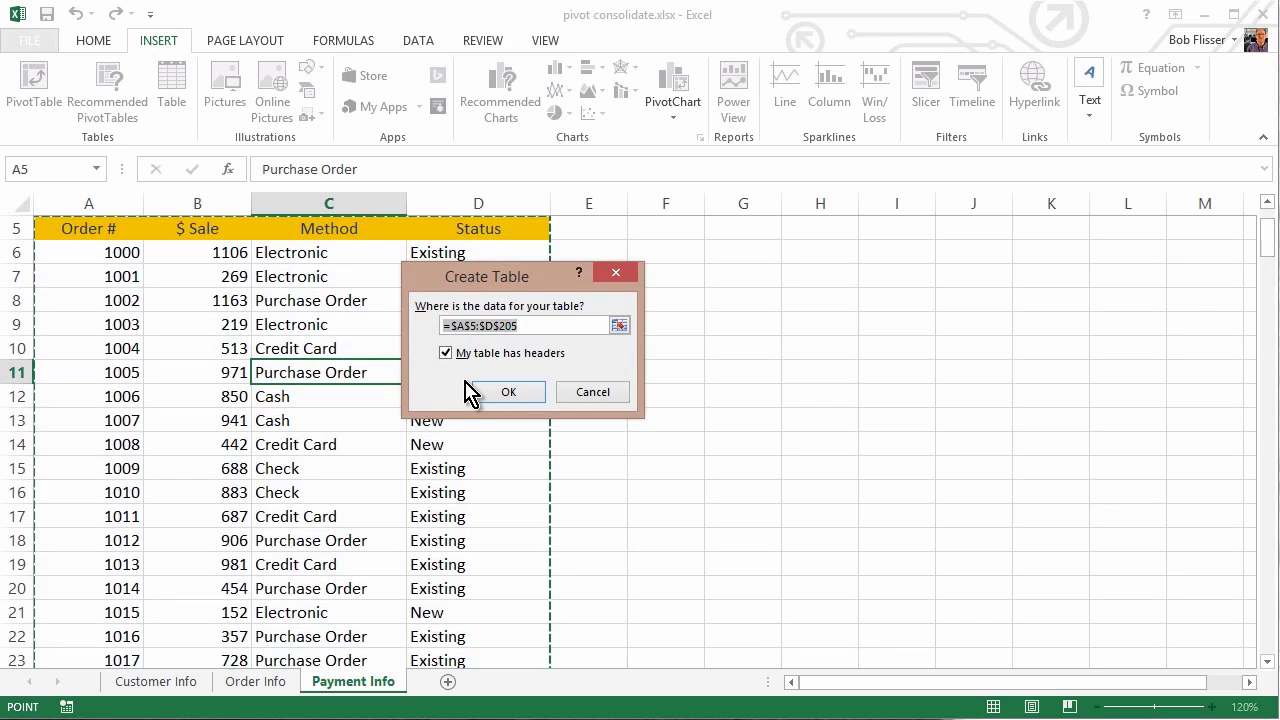
{"action": "left_click", "coordinate": [490, 398]}
{"action": "left_click", "coordinate": [246, 508]}
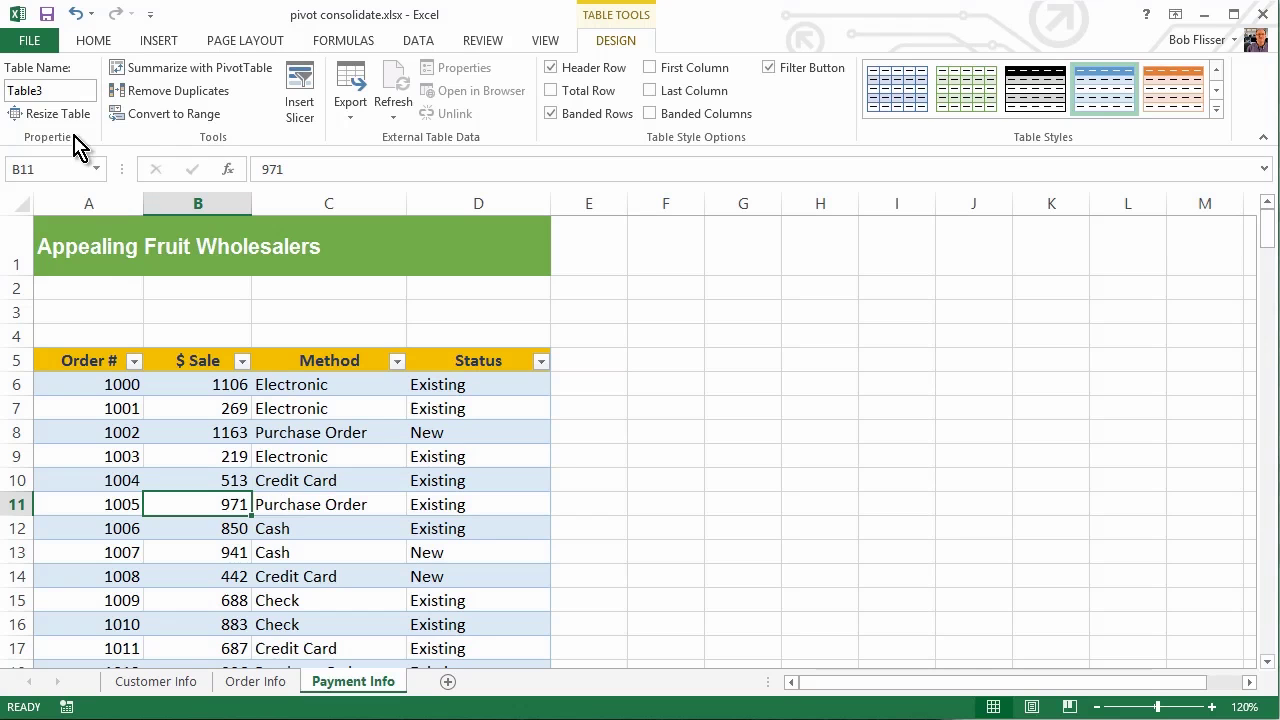
{"action": "left_click", "coordinate": [60, 92]}
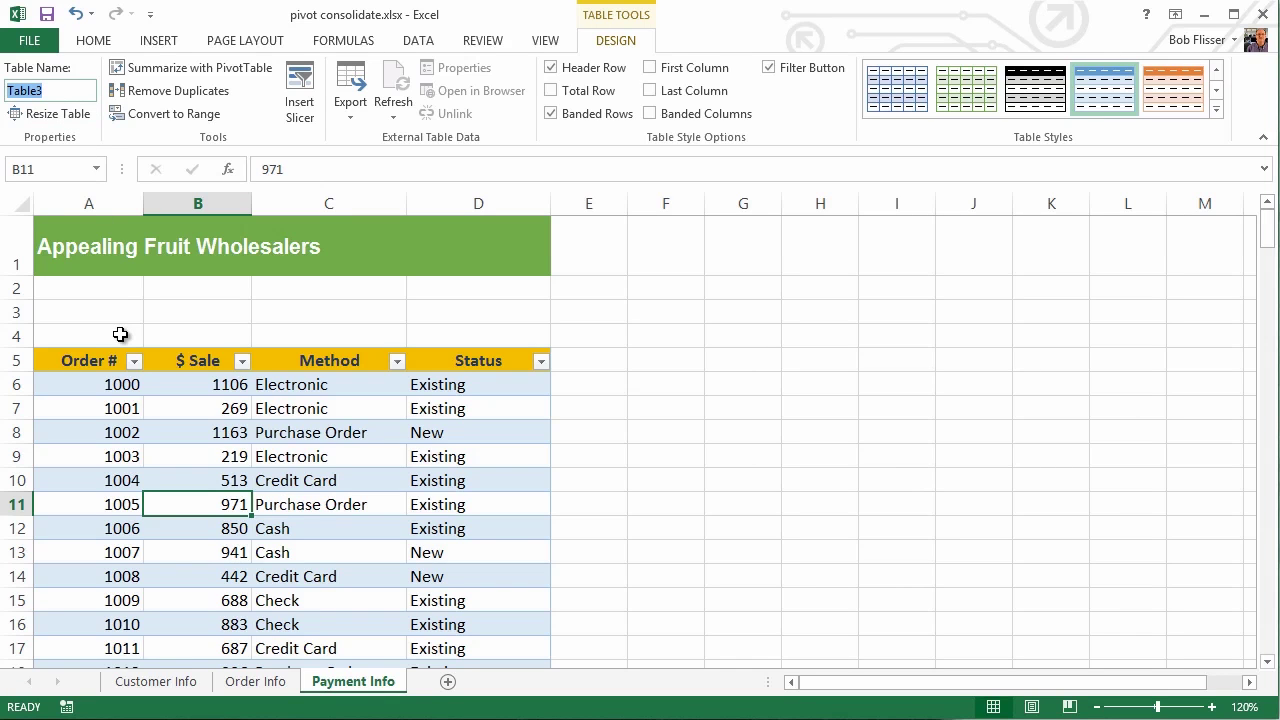
{"action": "type", "text": "Payment_Info"}
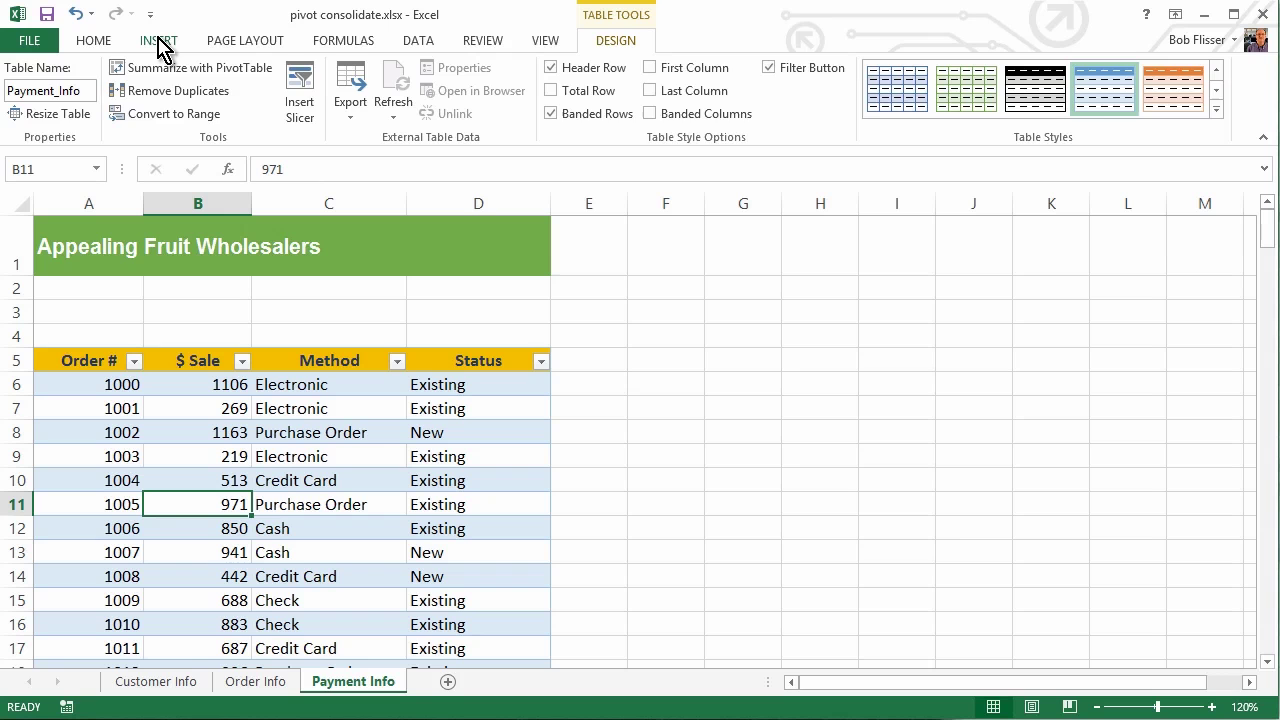
Insert a PivotTable from Payment_Info on a new worksheet, adding it to the Data Model.
{"action": "left_click", "coordinate": [160, 42]}
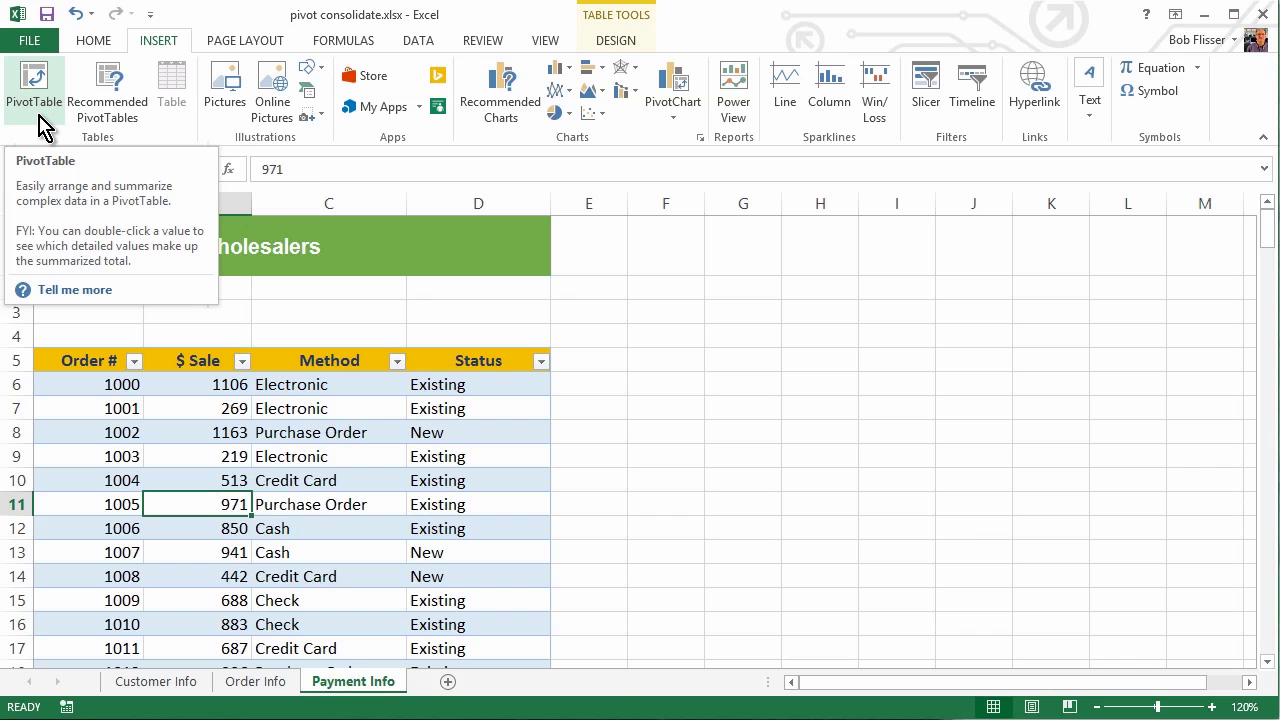
{"action": "left_click", "coordinate": [38, 115]}
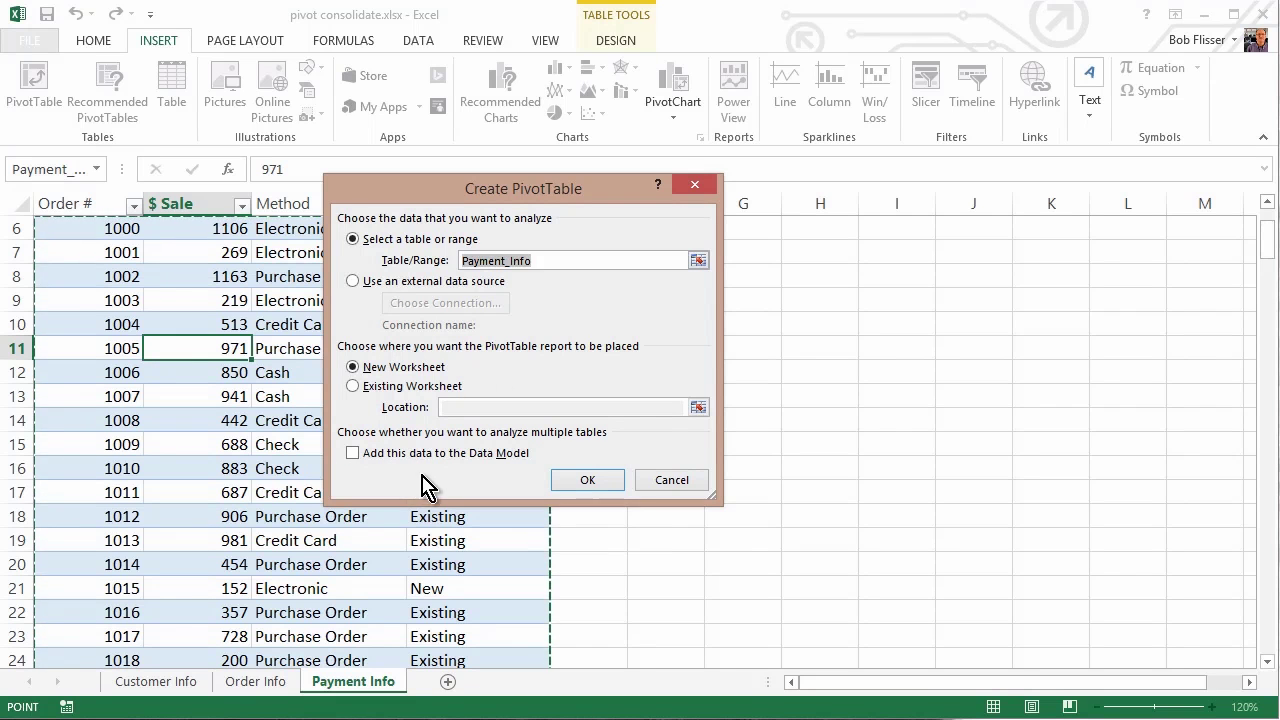
{"action": "left_click", "coordinate": [354, 455]}
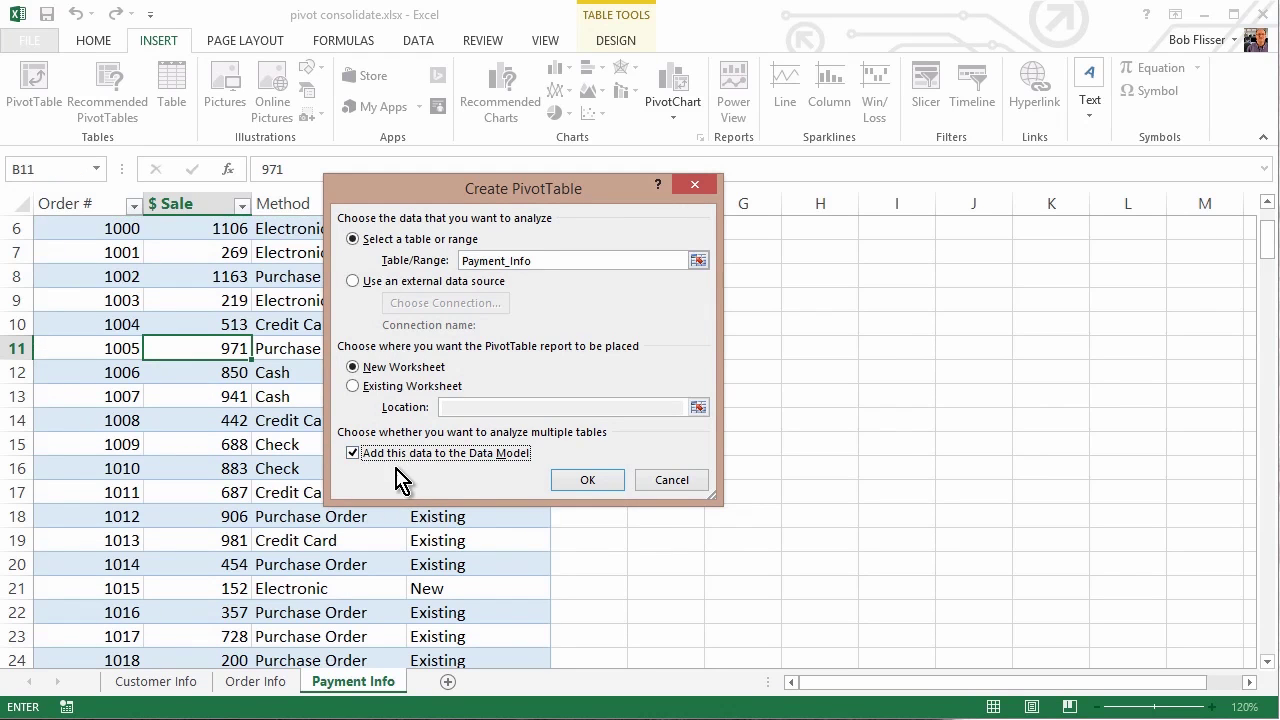
{"action": "left_click", "coordinate": [568, 481]}
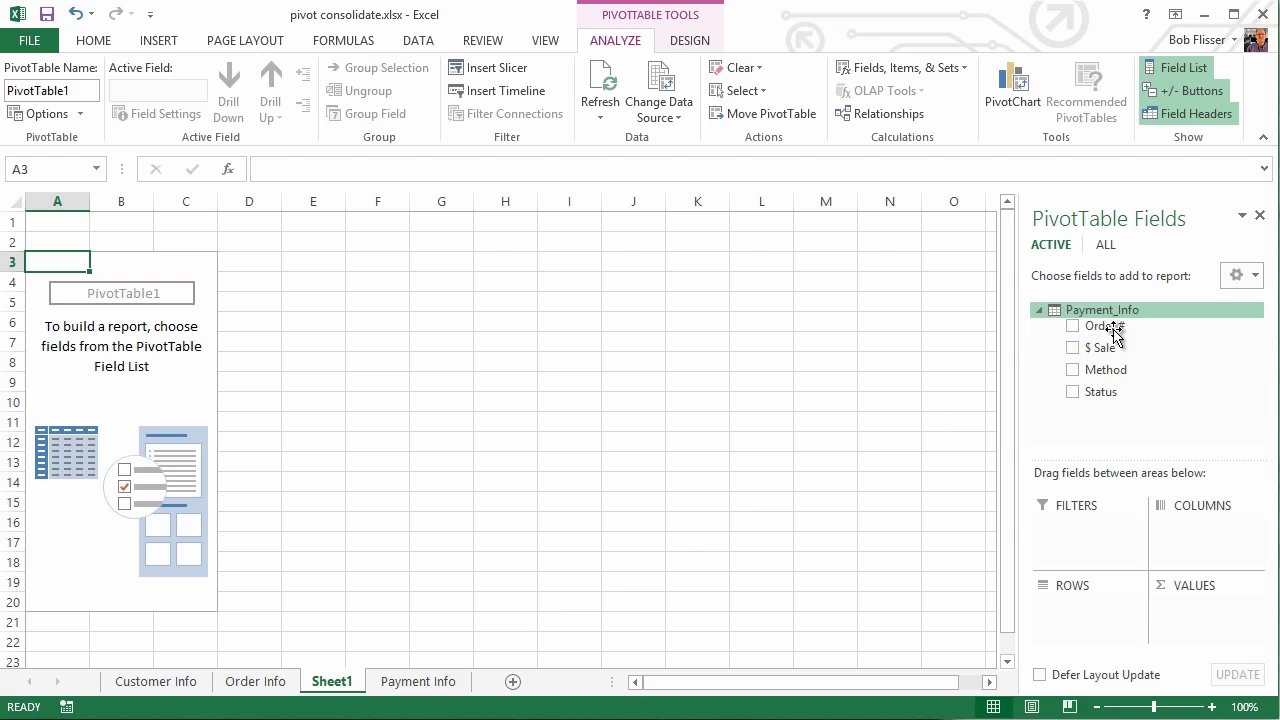
Show ALL tables in the field list, rename Sheet1 to PivotTable, and move it after Payment Info.
{"action": "left_click", "coordinate": [1104, 246]}
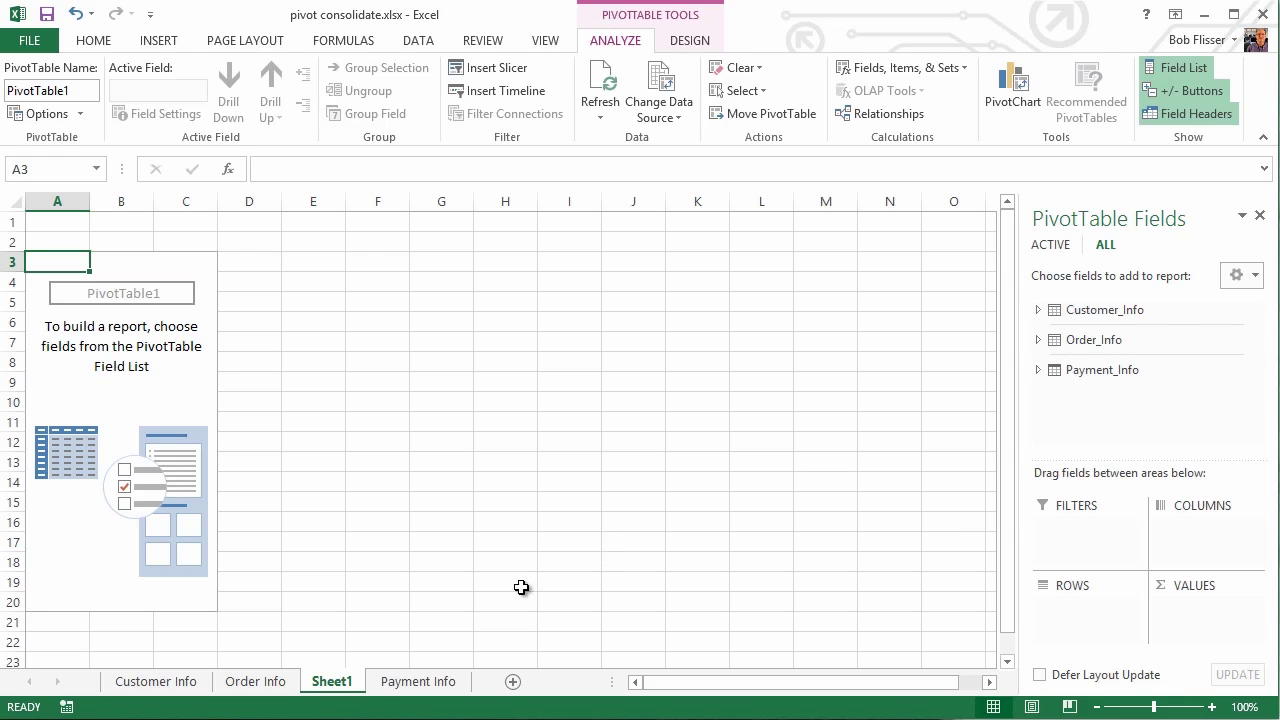
{"action": "left_click", "coordinate": [333, 684]}
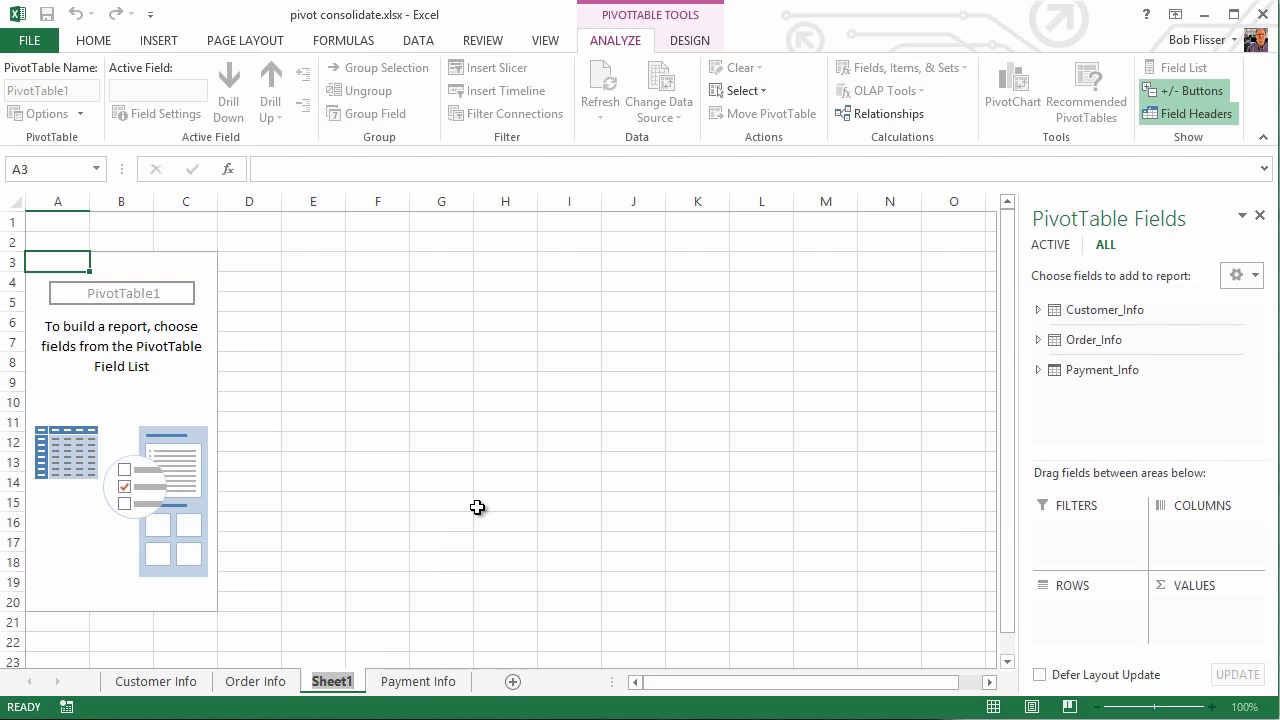
{"action": "type", "text": "Pivot"}
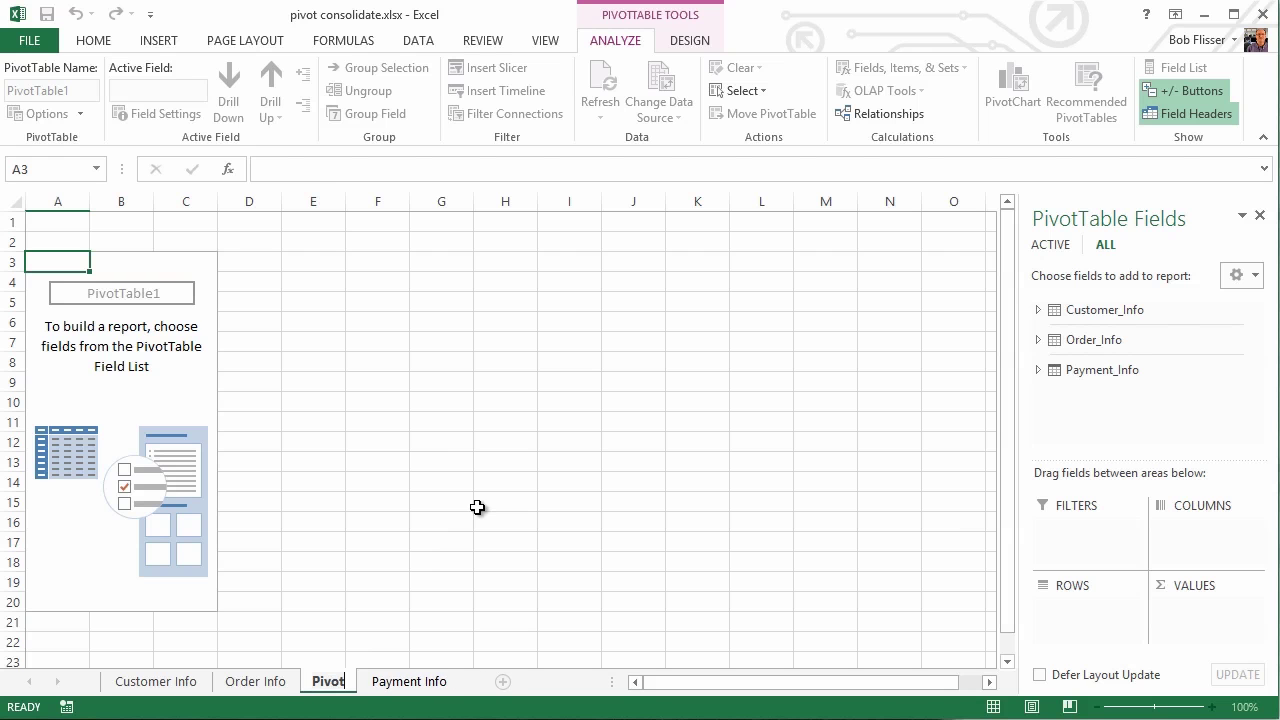
{"action": "type", "text": "Table"}
{"action": "key", "text": "Return"}
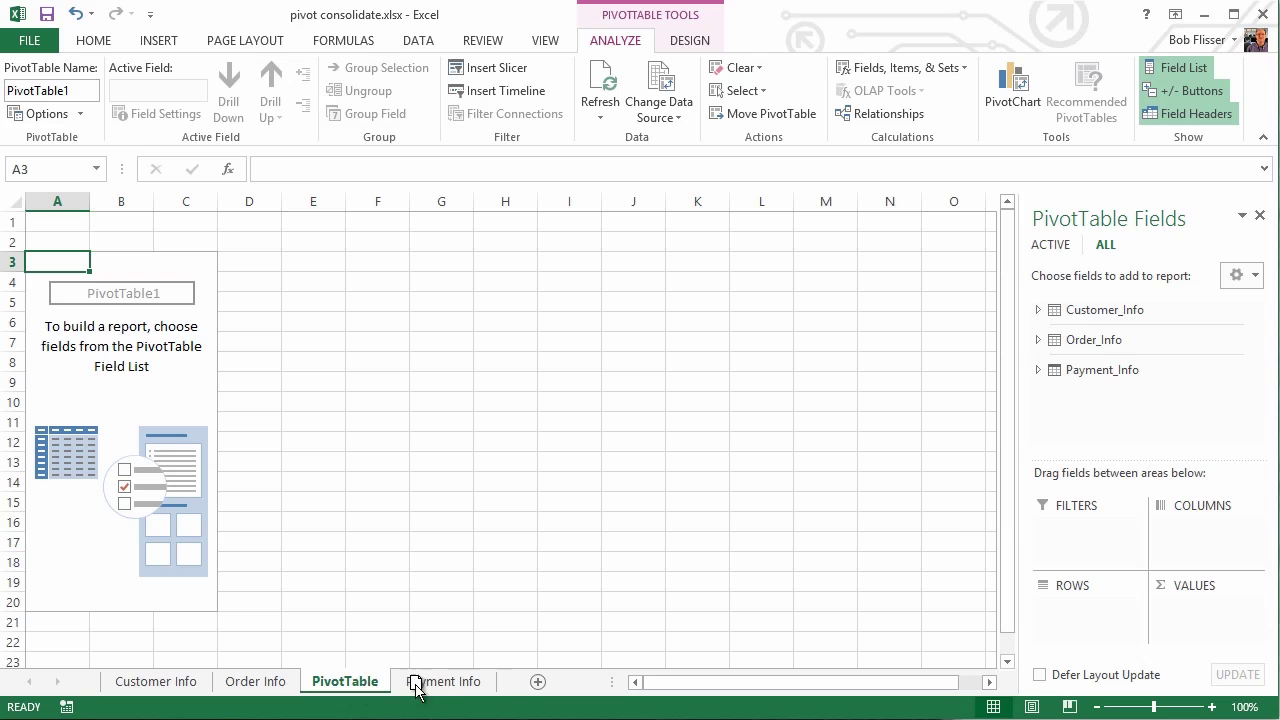
{"action": "left_click_drag", "start_coordinate": [413, 681], "coordinate": [500, 686]}
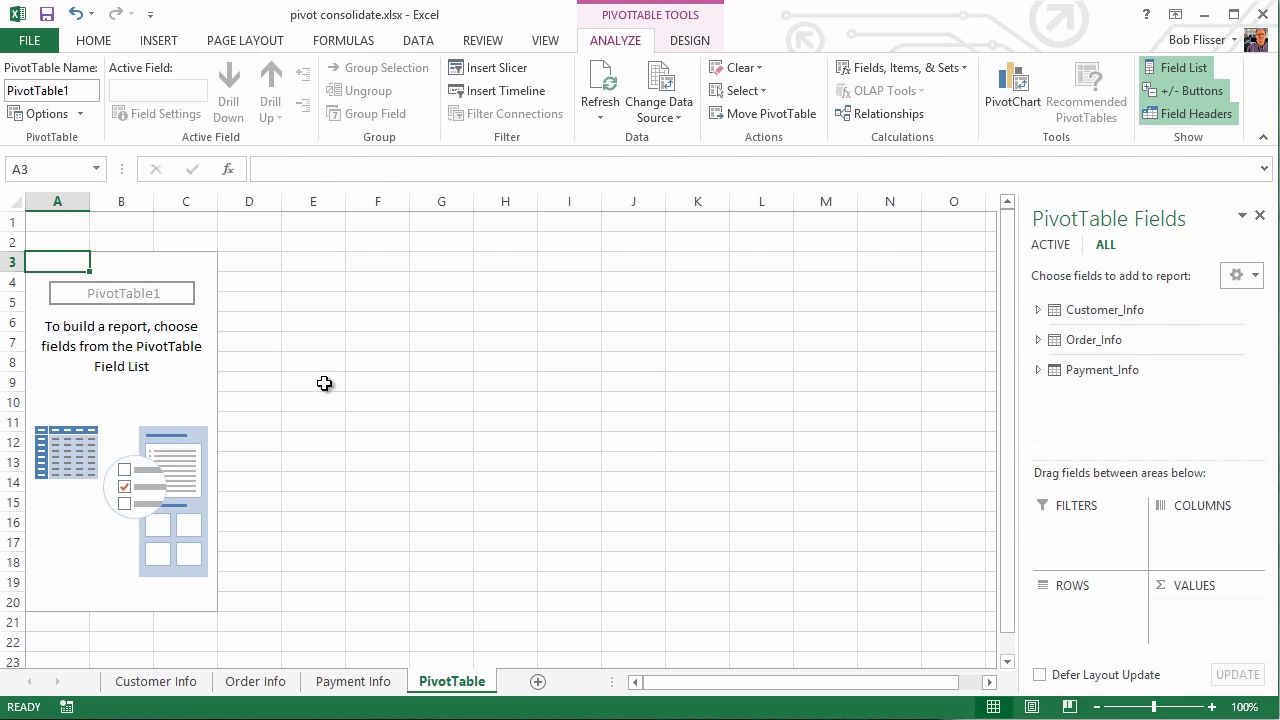
Reselect the PivotTable and open Manage Relationships from the ANALYZE tab.
{"action": "left_click", "coordinate": [436, 383]}
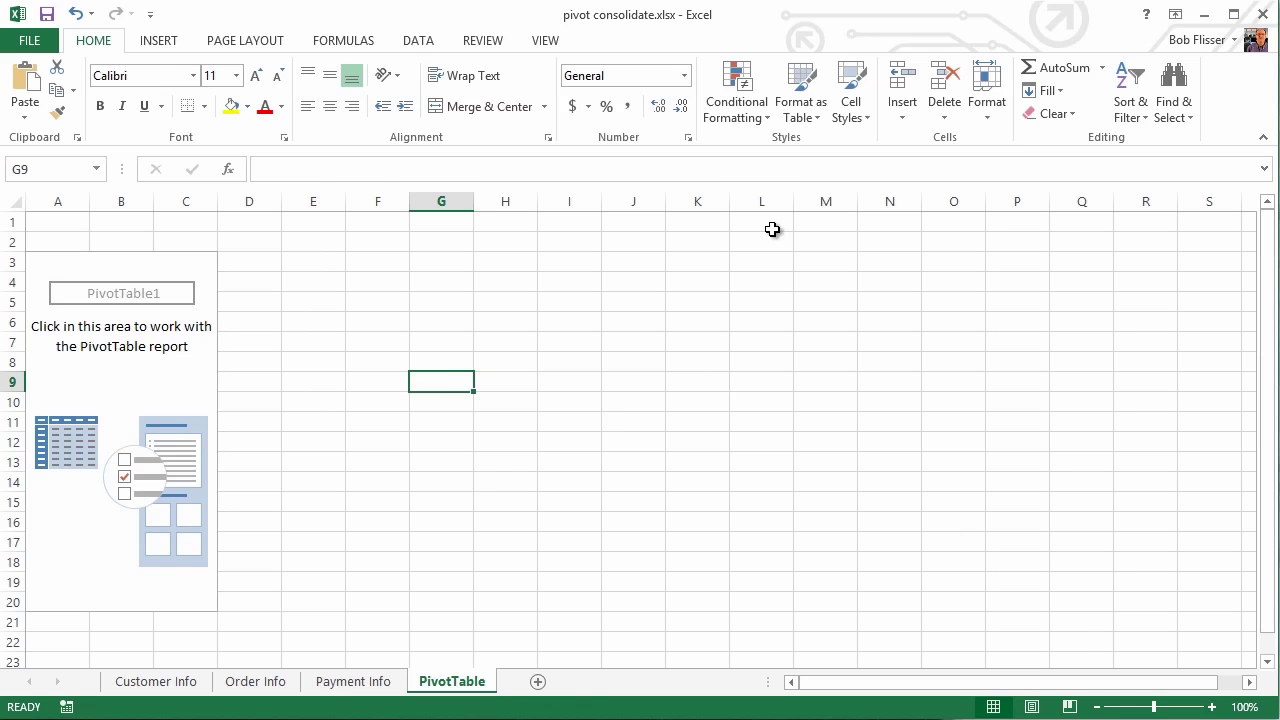
{"action": "left_click", "coordinate": [132, 272]}
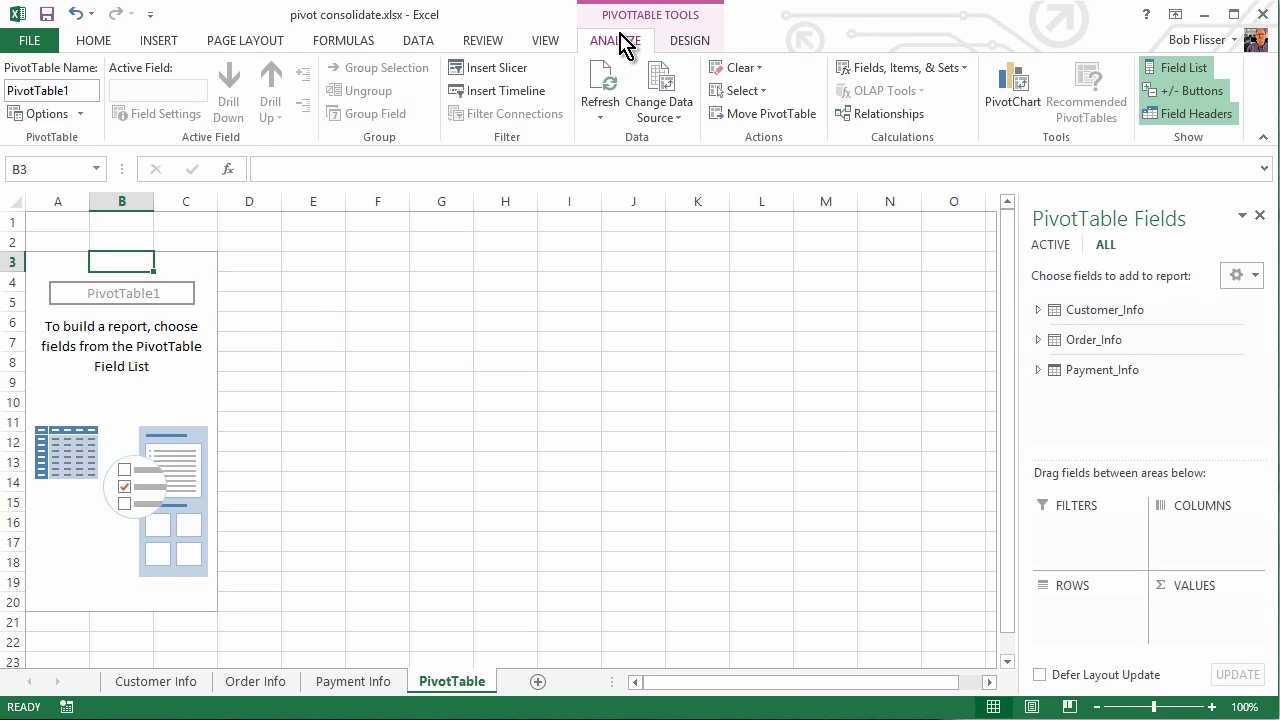
{"action": "left_click", "coordinate": [884, 118]}
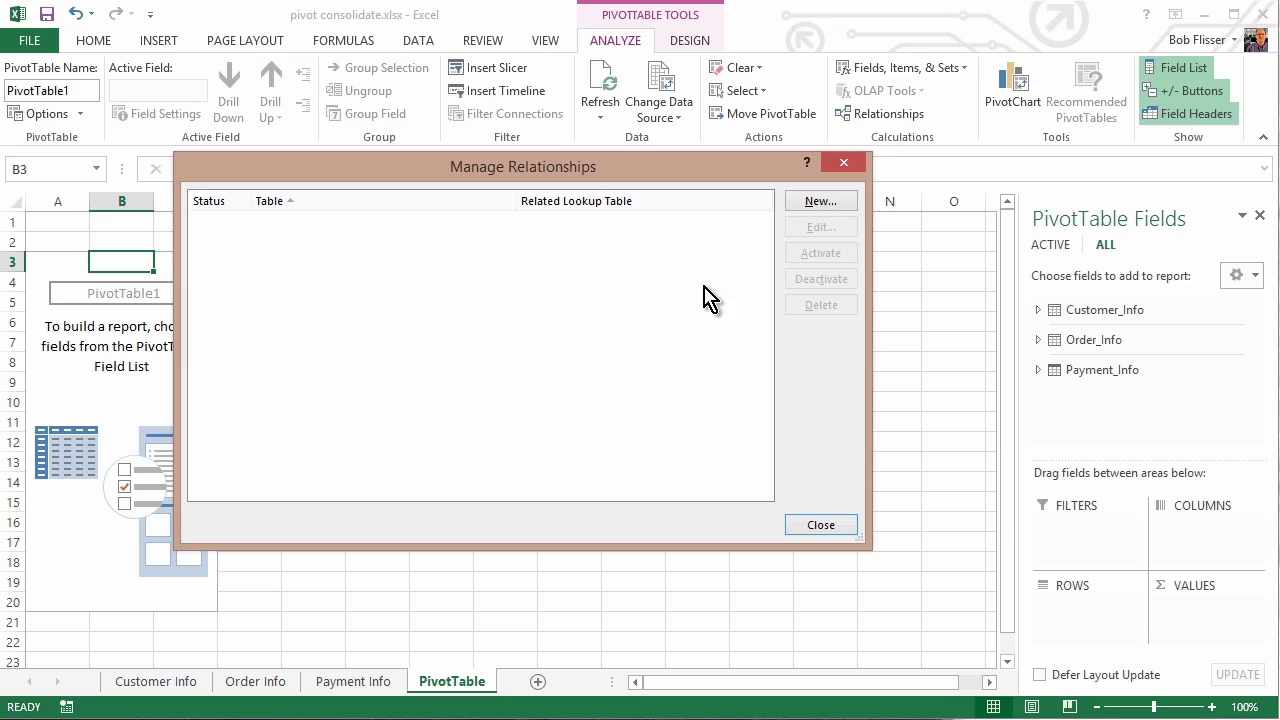
Create a relationship from Payment_Info Order # to Order_Info Order #.
{"action": "left_click", "coordinate": [816, 200]}
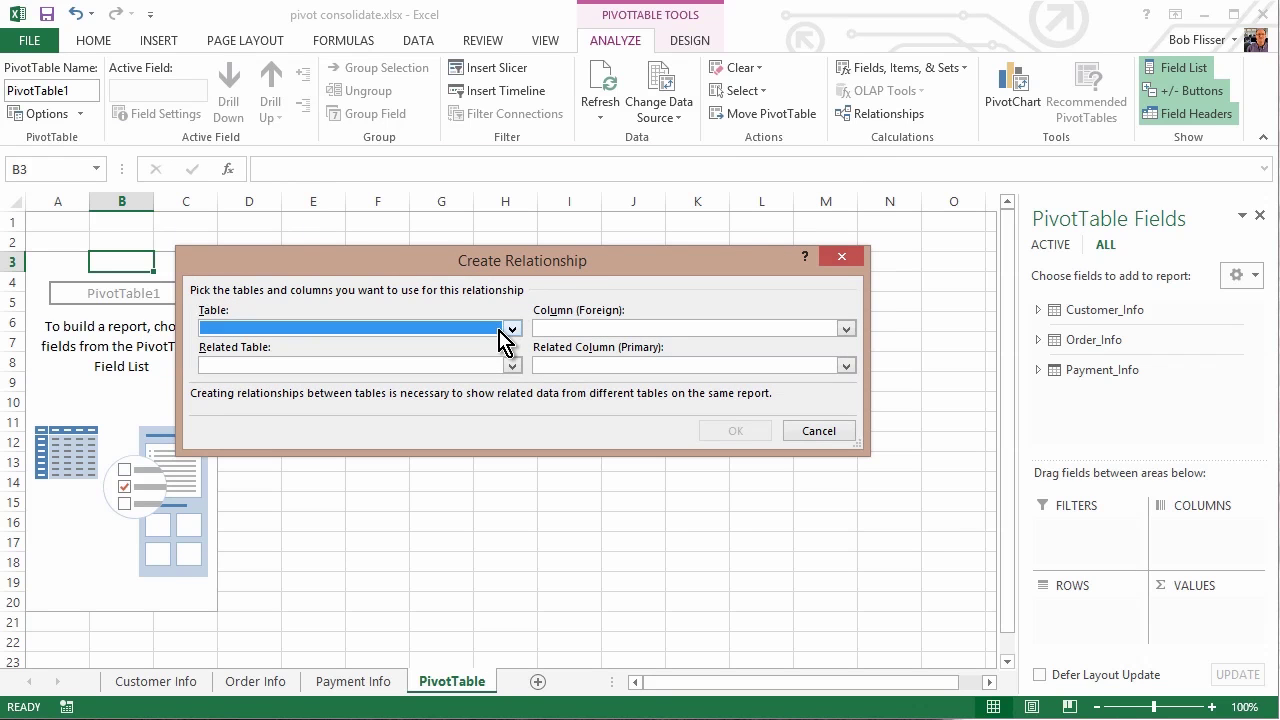
{"action": "left_click", "coordinate": [508, 329]}
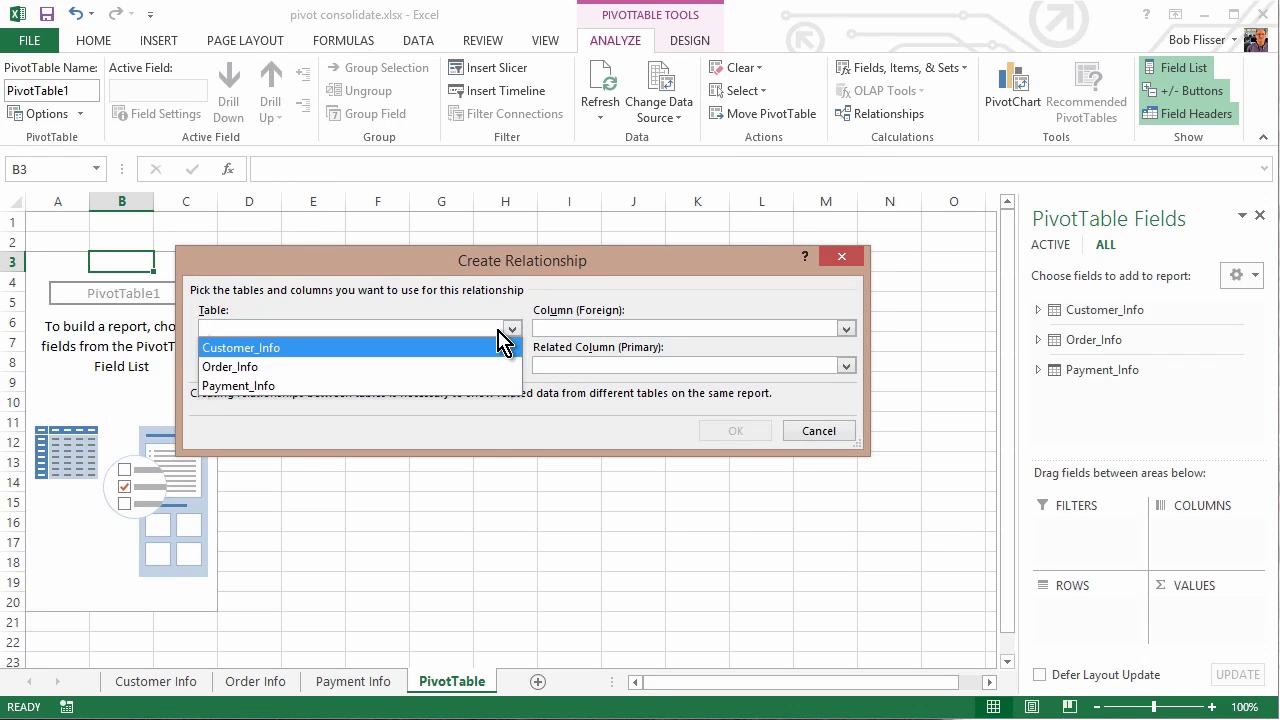
{"action": "left_click", "coordinate": [298, 386]}
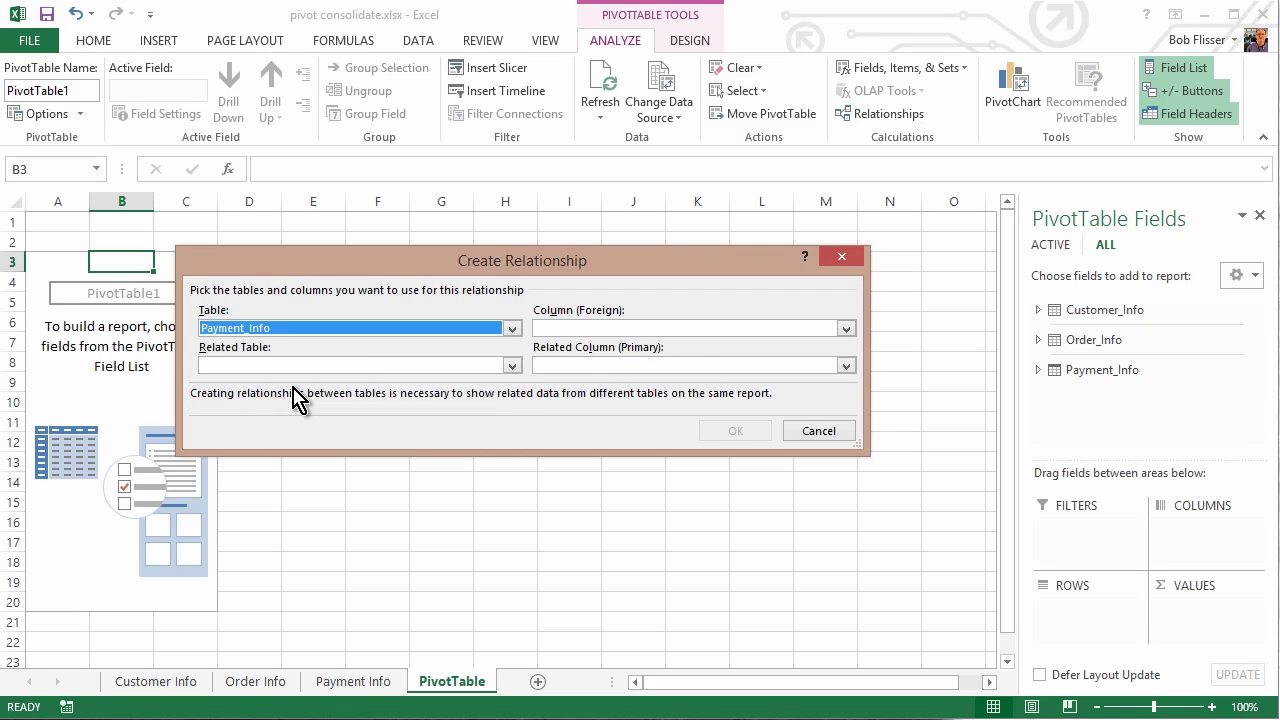
{"action": "left_click", "coordinate": [621, 333]}
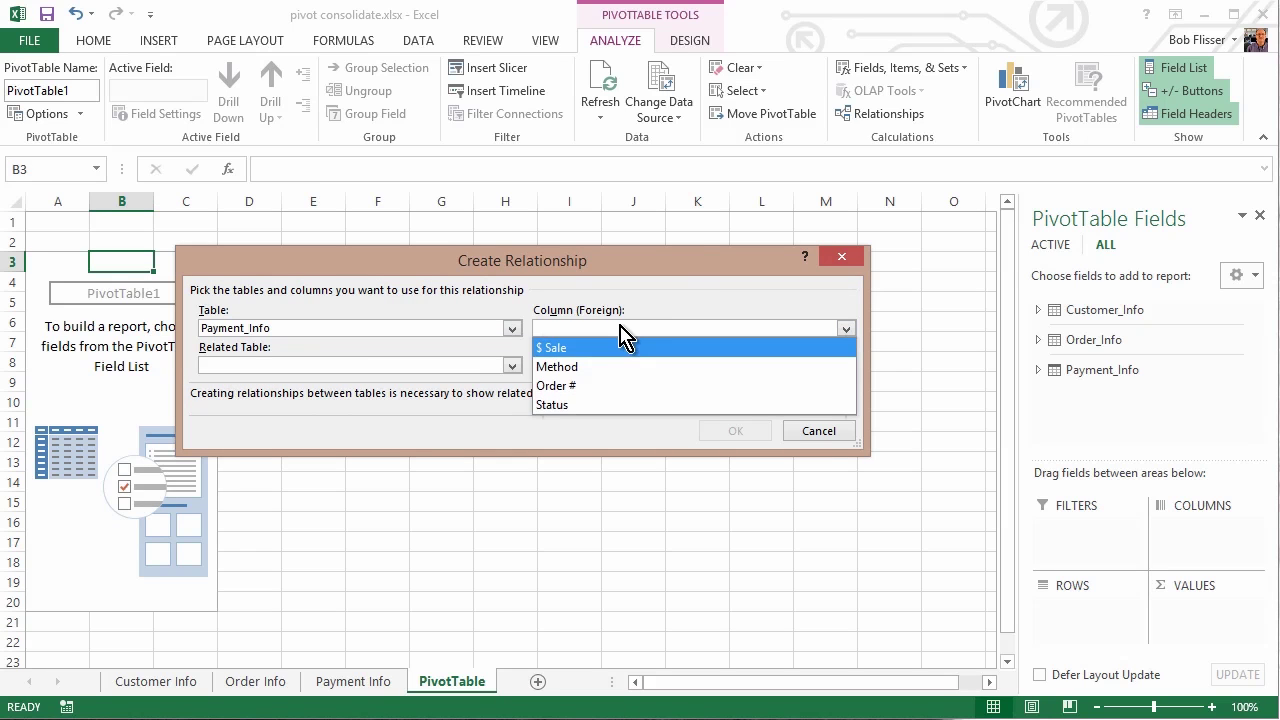
{"action": "left_click", "coordinate": [606, 387]}
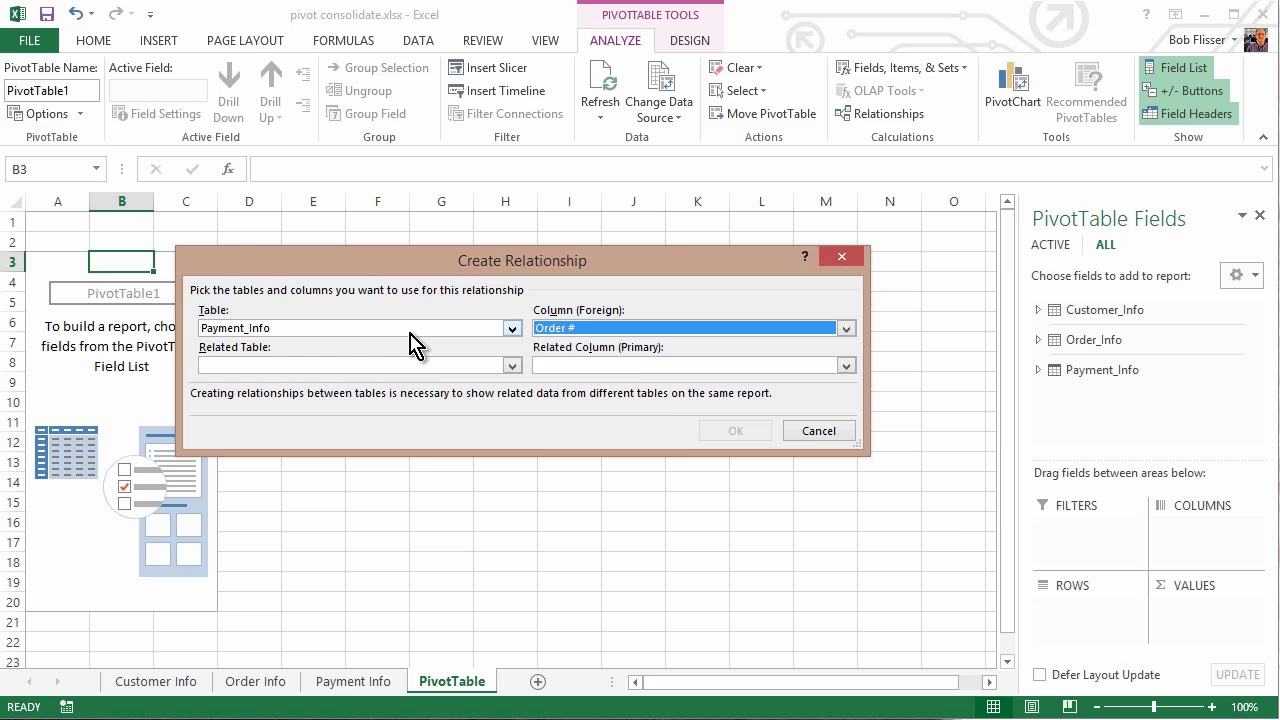
{"action": "left_click", "coordinate": [297, 366]}
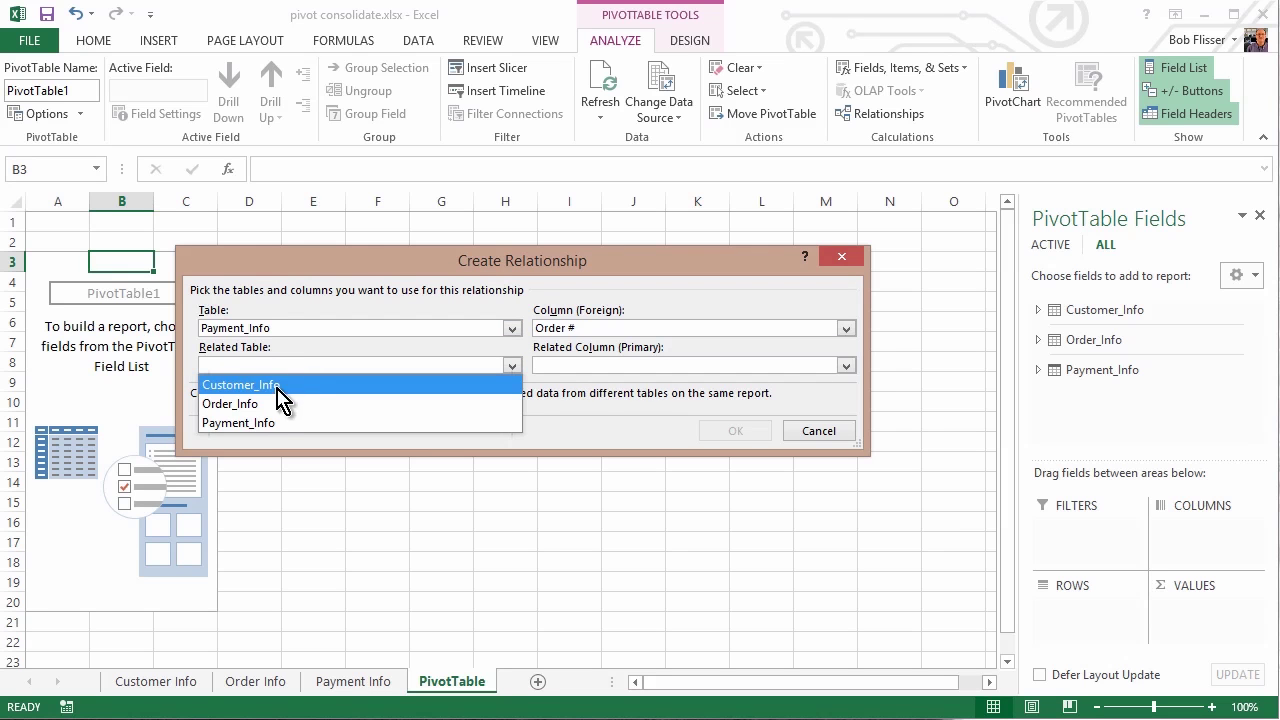
{"action": "left_click", "coordinate": [272, 404]}
{"action": "left_click", "coordinate": [632, 376]}
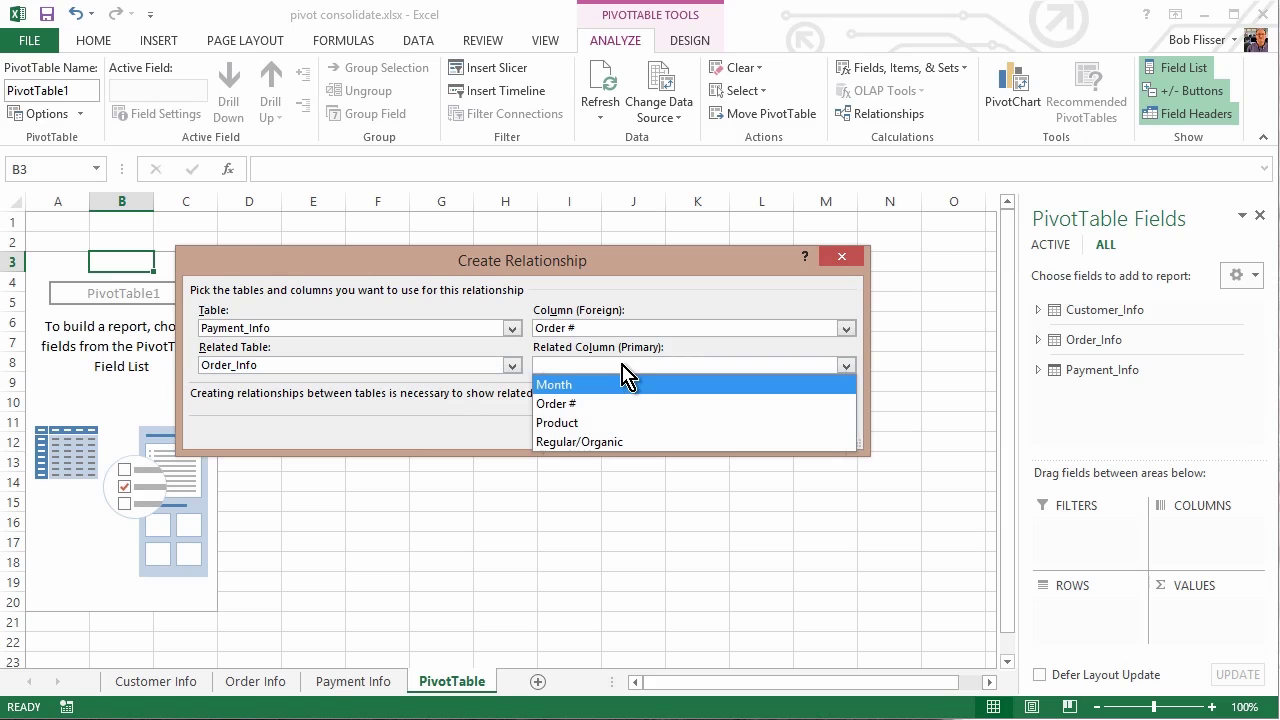
{"action": "left_click", "coordinate": [593, 401]}
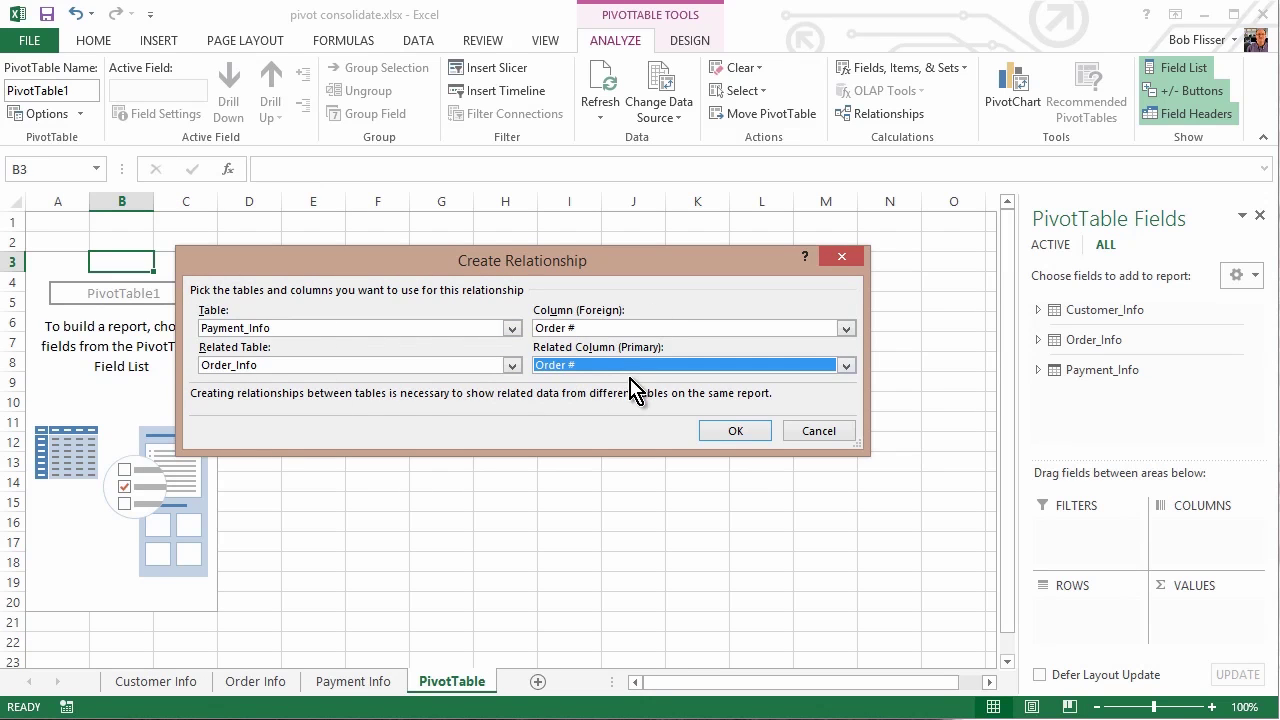
{"action": "left_click", "coordinate": [733, 431]}
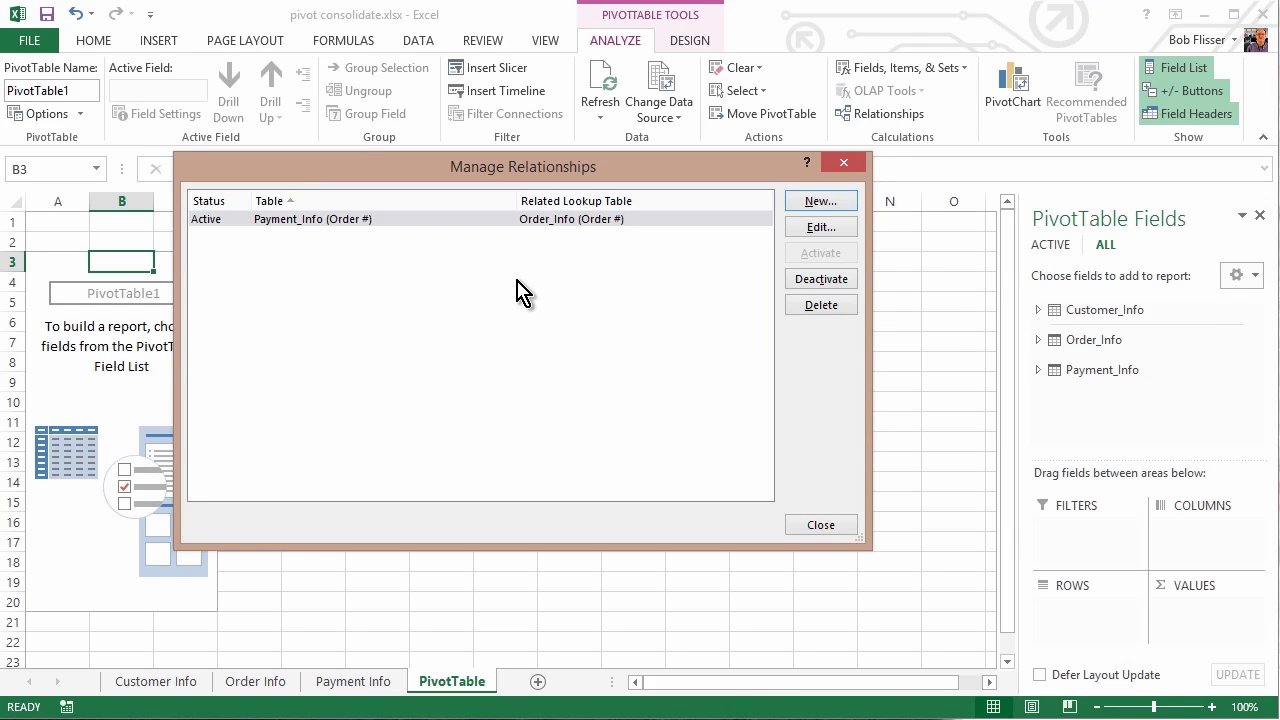
Add a relationship from Payment_Info Order # to Customer_Info Order #, then close Manage Relationships.
{"action": "left_click", "coordinate": [818, 204]}
{"action": "left_click", "coordinate": [330, 330]}
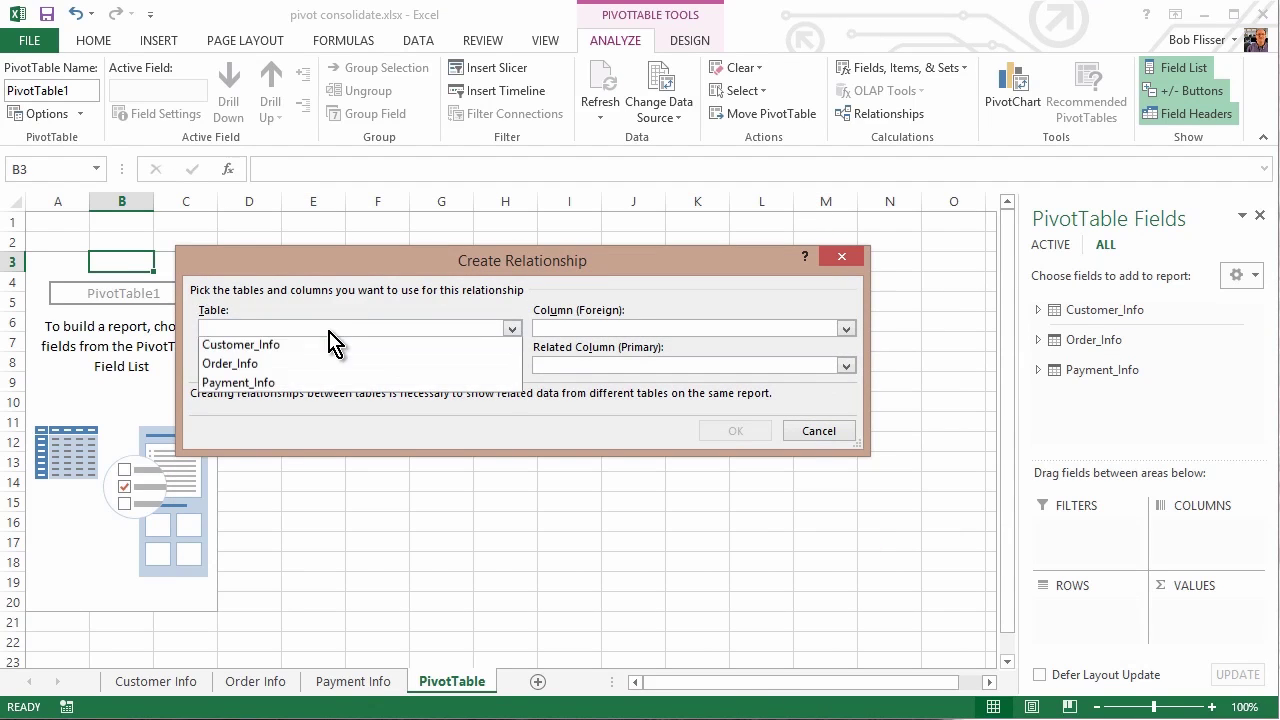
{"action": "left_click", "coordinate": [320, 386]}
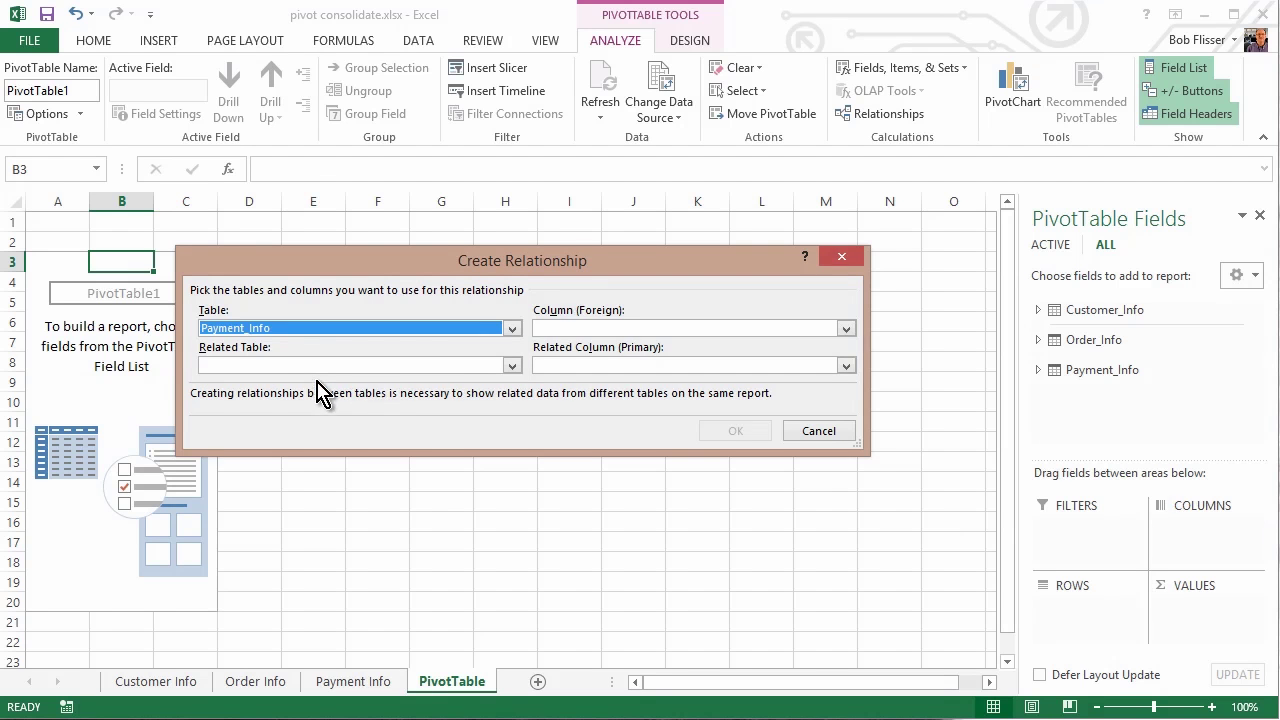
{"action": "left_click", "coordinate": [583, 330]}
{"action": "left_click", "coordinate": [586, 390]}
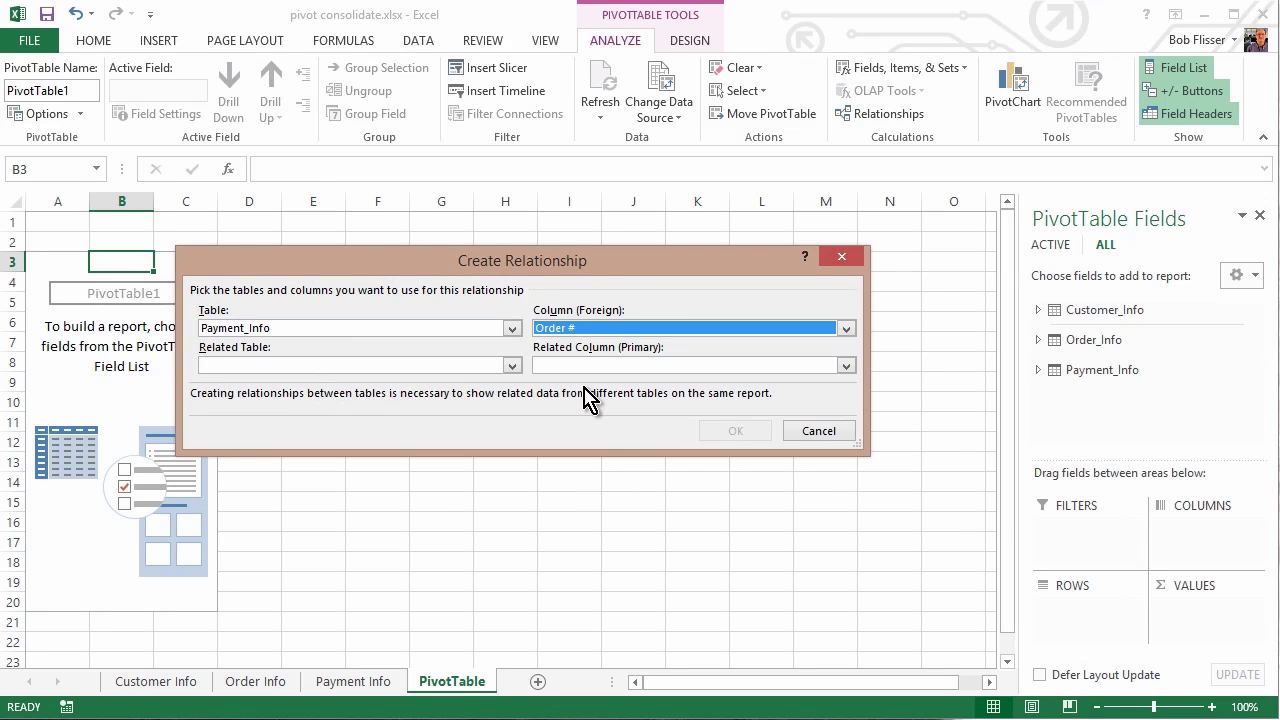
{"action": "left_click", "coordinate": [355, 367]}
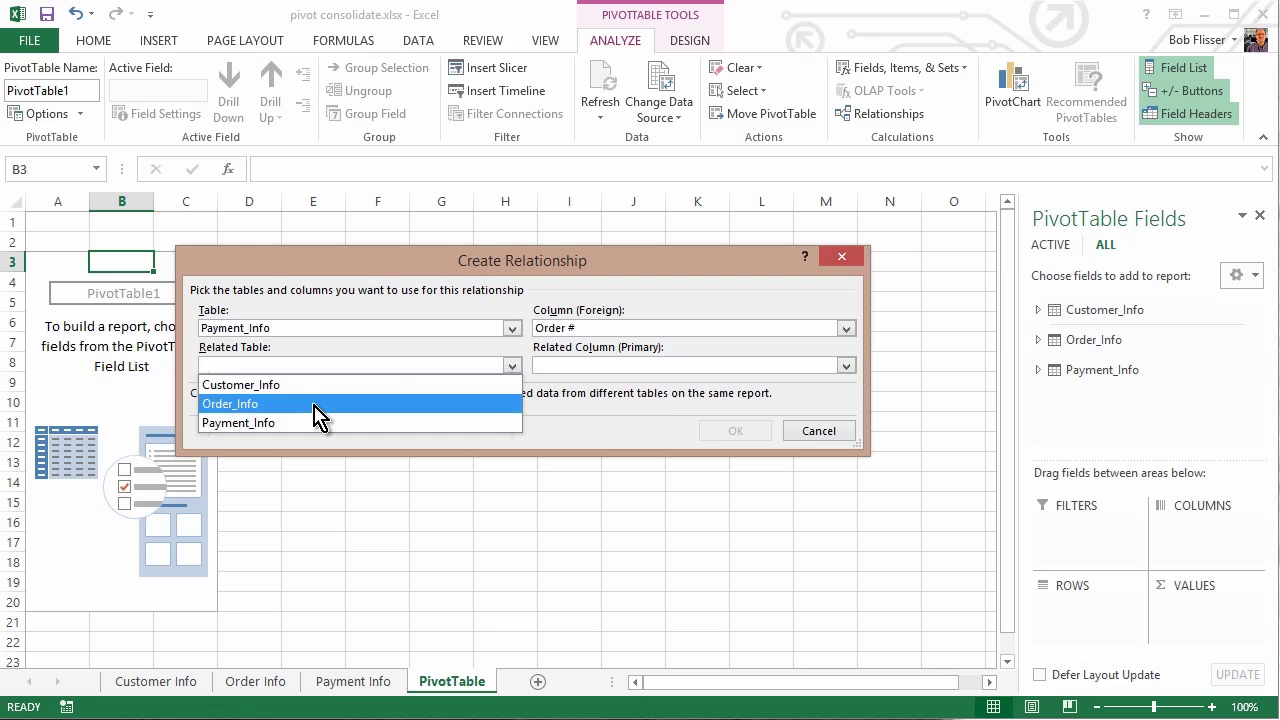
{"action": "left_click", "coordinate": [314, 386]}
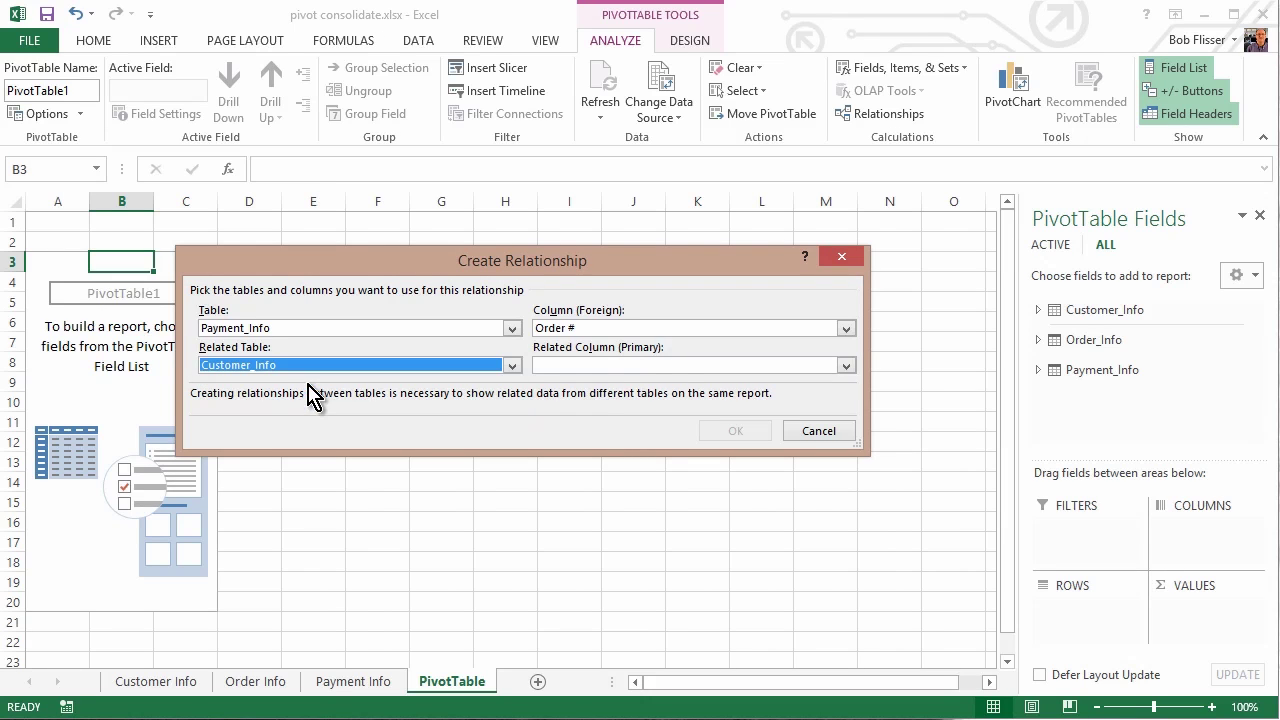
{"action": "left_click", "coordinate": [640, 366]}
{"action": "left_click", "coordinate": [606, 424]}
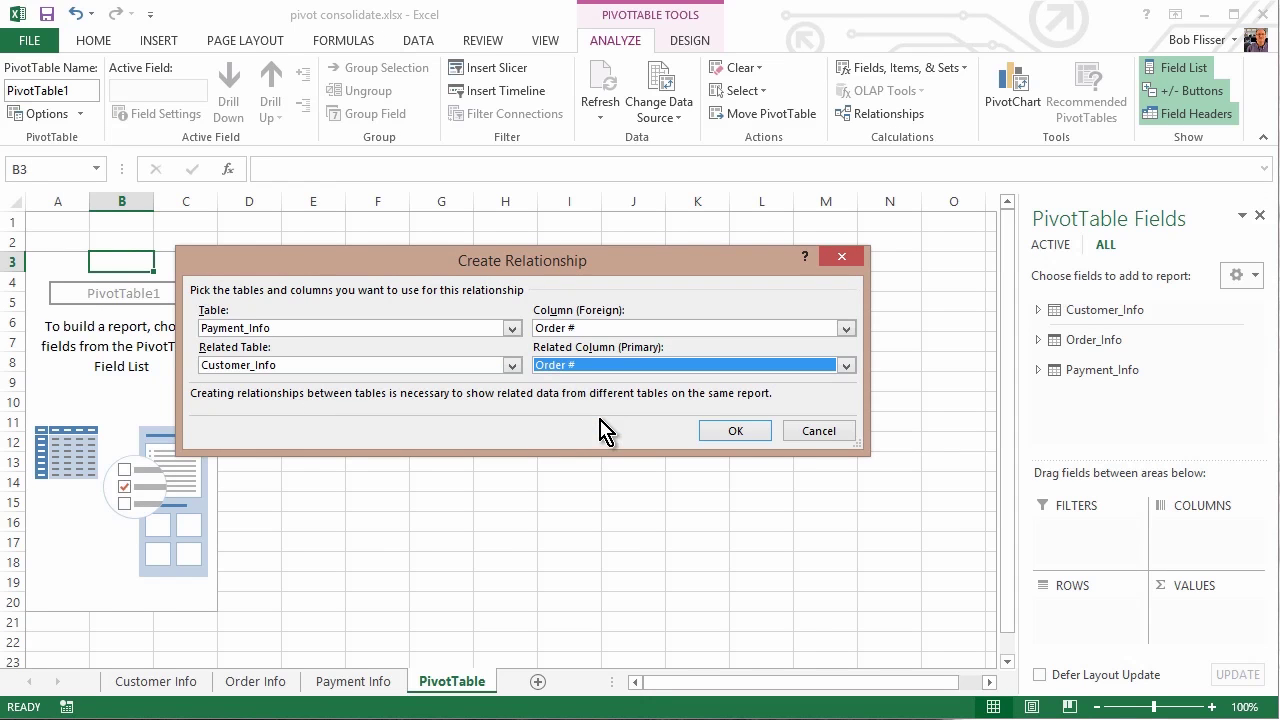
{"action": "left_click", "coordinate": [737, 431]}
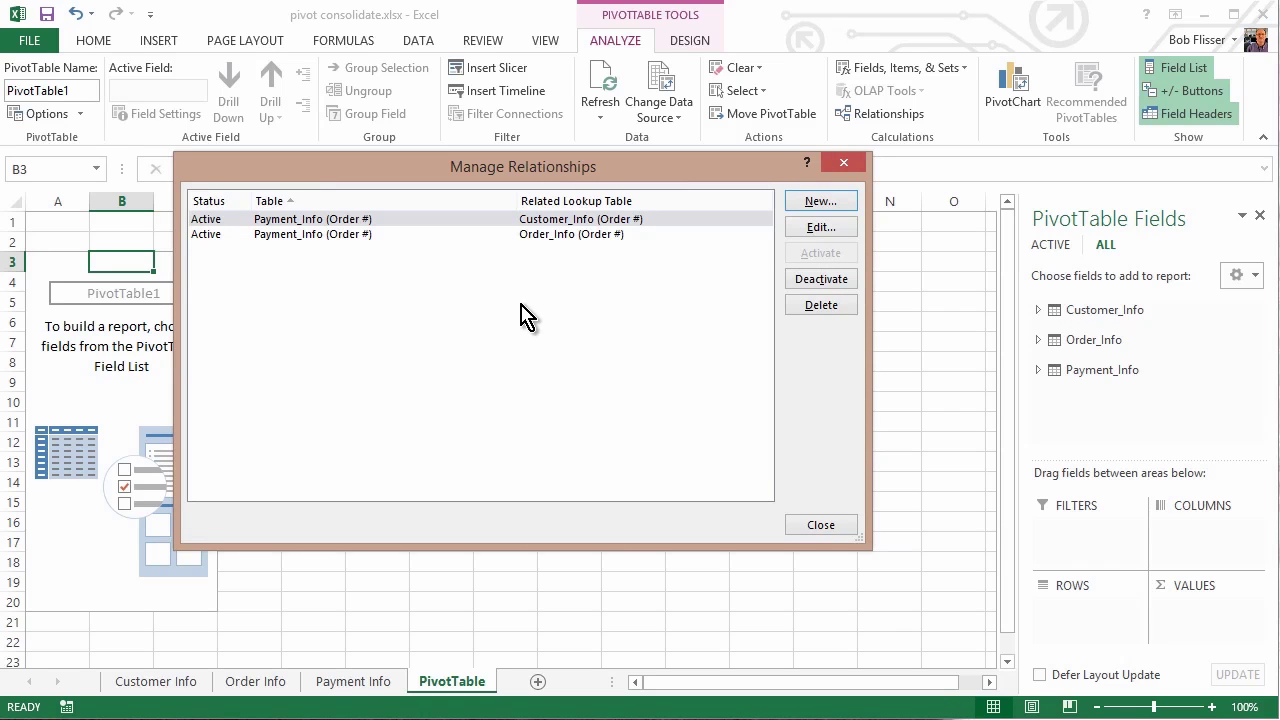
{"action": "left_click", "coordinate": [821, 527]}
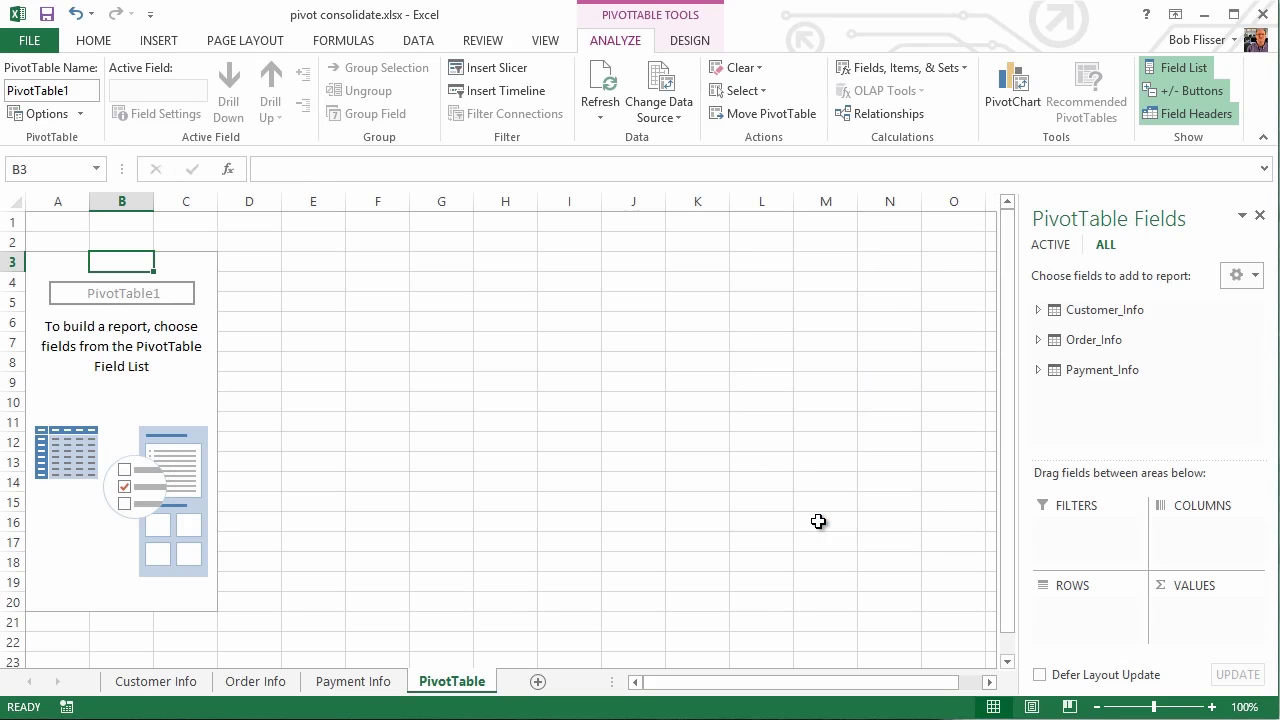
Expand Customer_Info and Order_Info in the PivotTable Fields pane to list their fields.
{"action": "left_click", "coordinate": [1039, 312]}
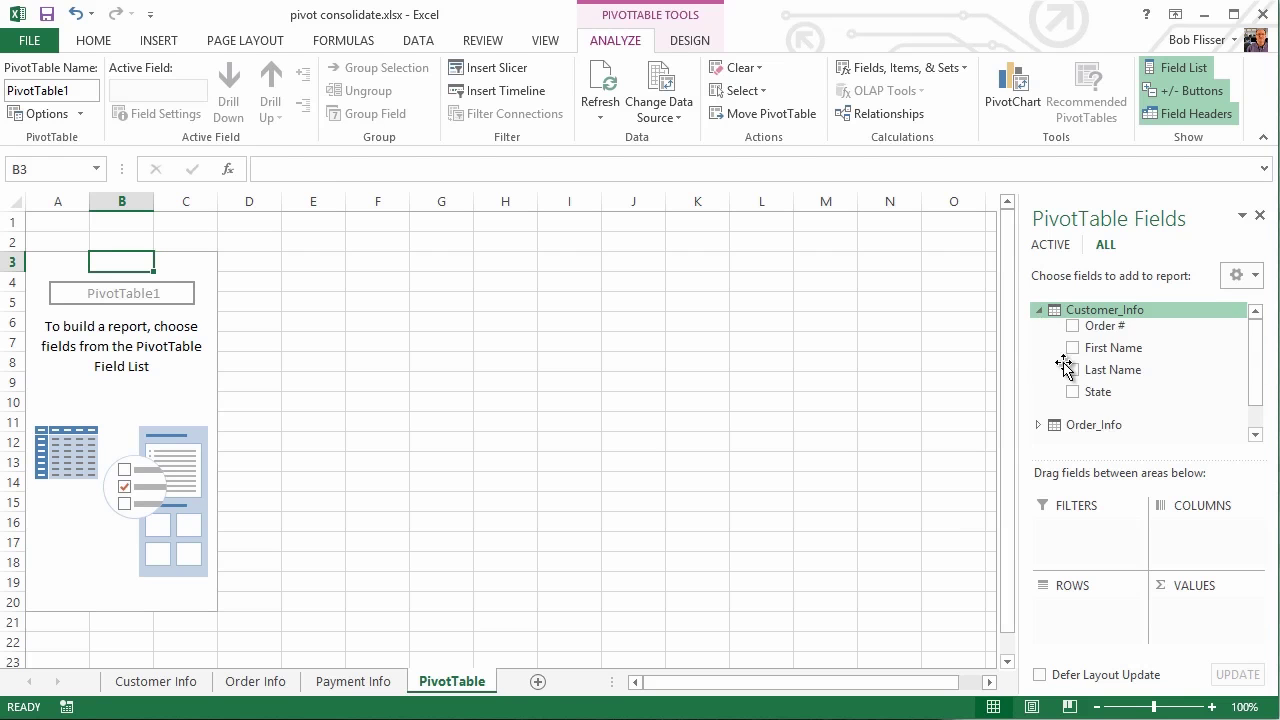
{"action": "left_click", "coordinate": [1040, 424]}
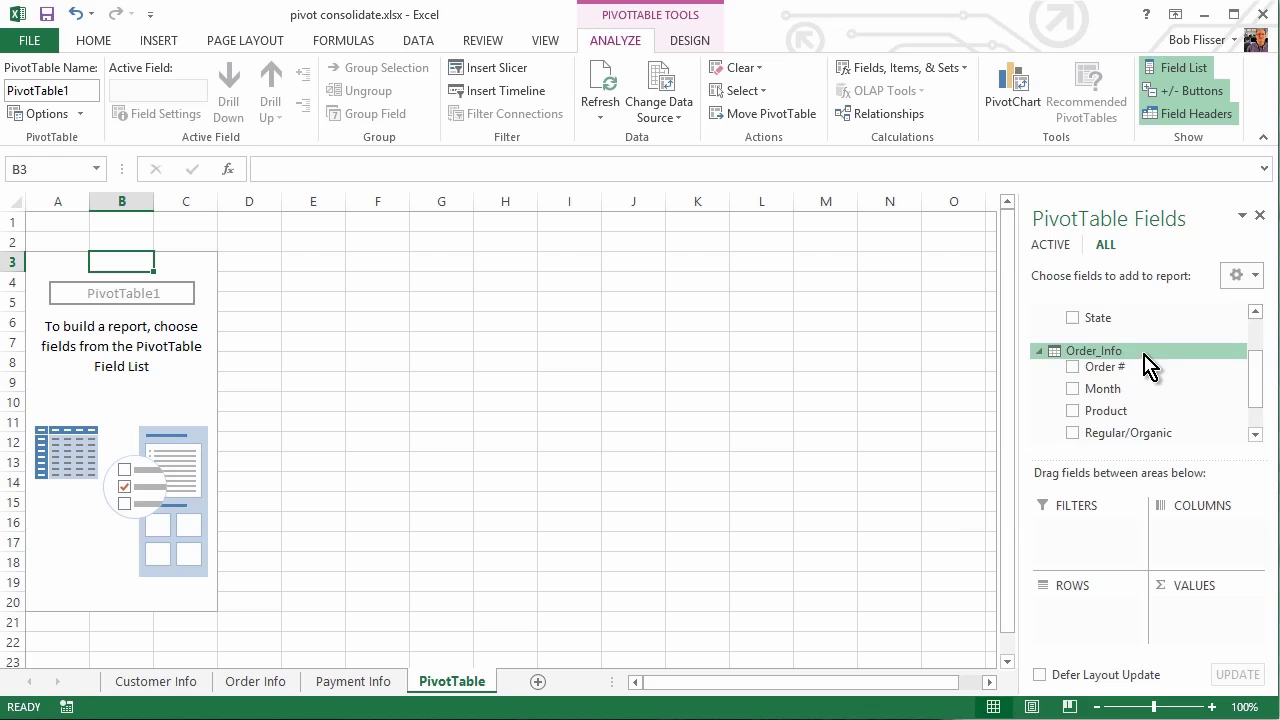
{"action": "scroll", "coordinate": [1138, 350], "scroll_direction": "up", "scroll_amount": 2}
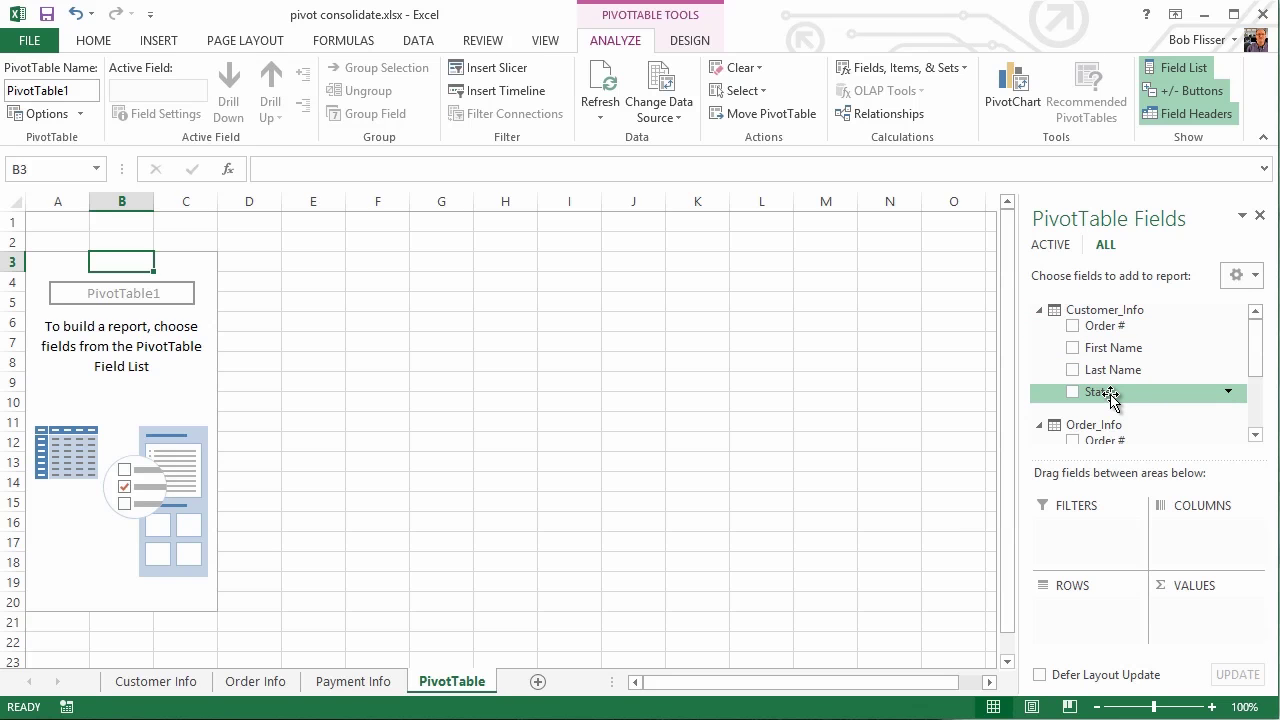
Place State then Month in ROWS and Product in COLUMNS.
{"action": "left_click_drag", "start_coordinate": [1110, 395], "coordinate": [1083, 606]}
{"action": "left_click_drag", "start_coordinate": [1257, 371], "coordinate": [1262, 410]}
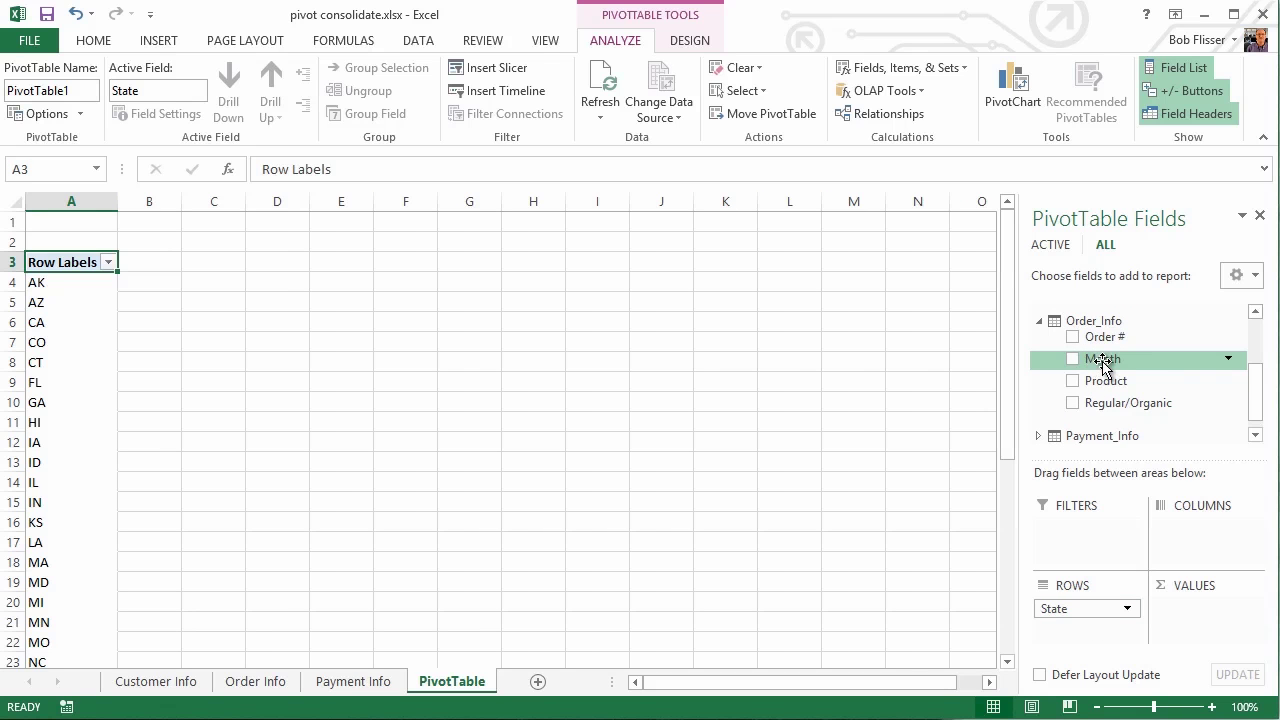
{"action": "left_click_drag", "start_coordinate": [1107, 358], "coordinate": [1091, 592]}
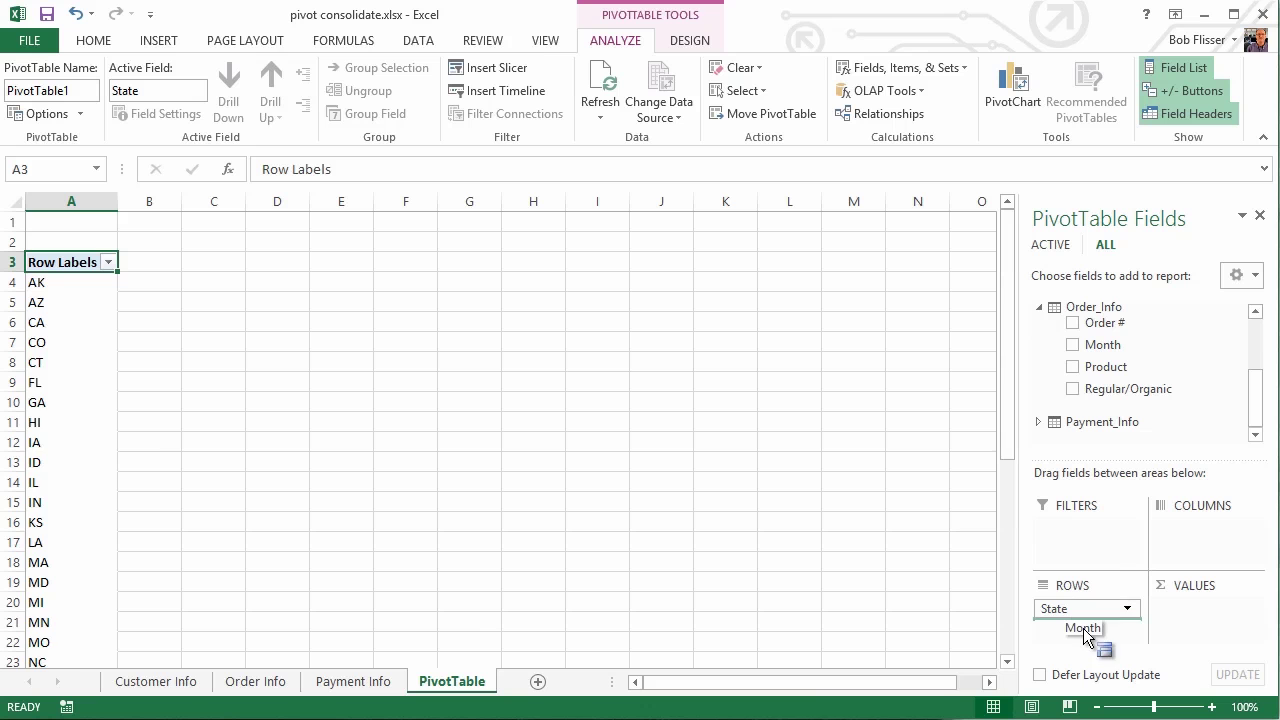
{"action": "left_click_drag", "start_coordinate": [1083, 635], "coordinate": [1083, 630]}
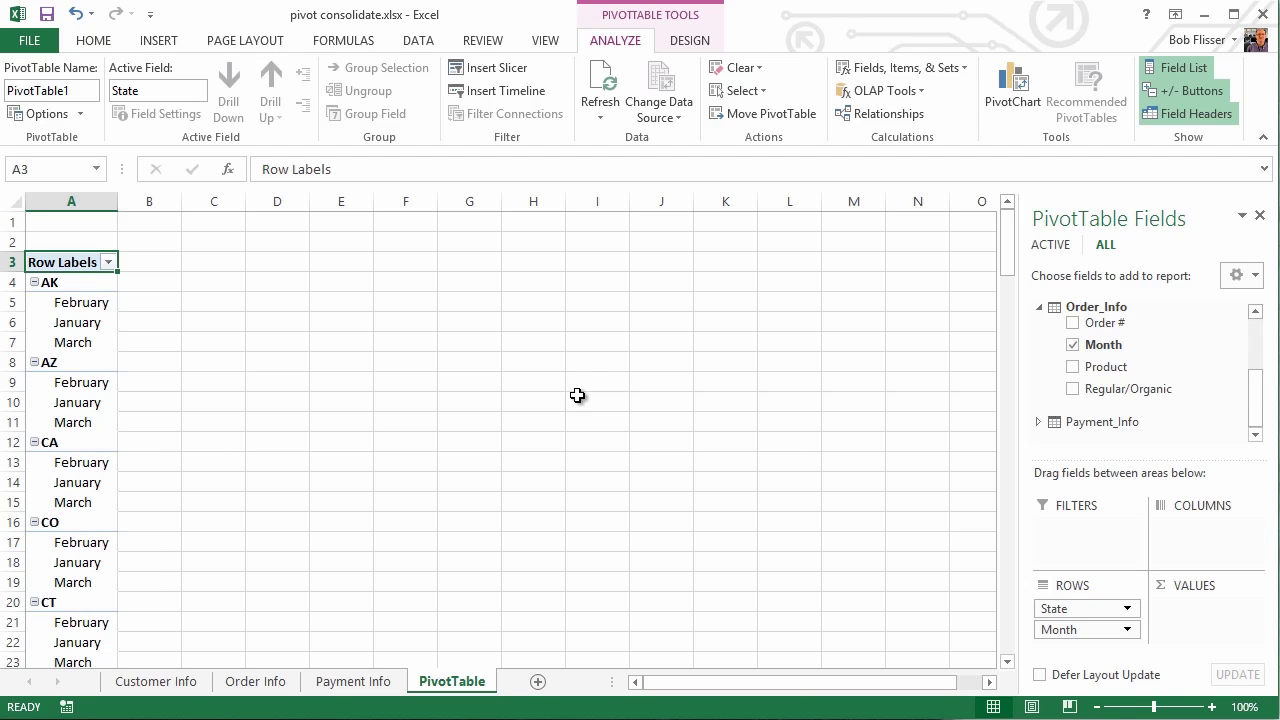
{"action": "left_click_drag", "start_coordinate": [1094, 372], "coordinate": [1196, 528]}
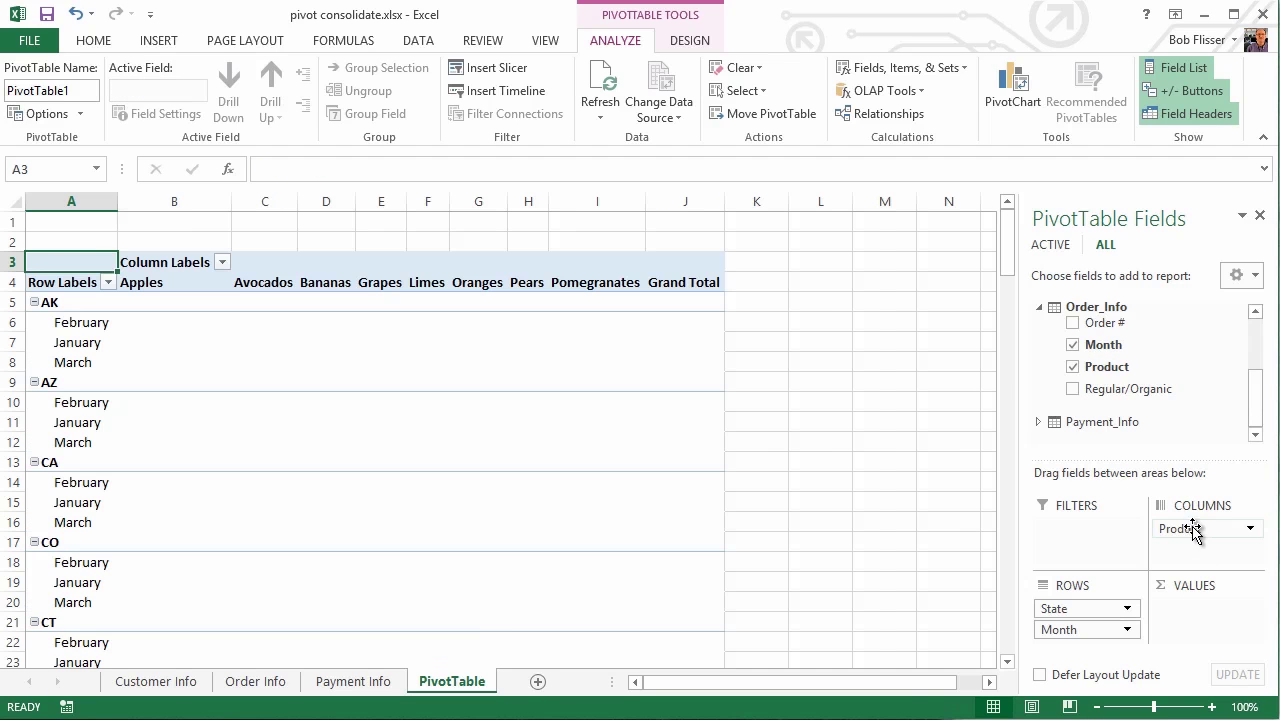
Add Sum of $ Sale to VALUES and Status to FILTERS.
{"action": "left_click", "coordinate": [1040, 422]}
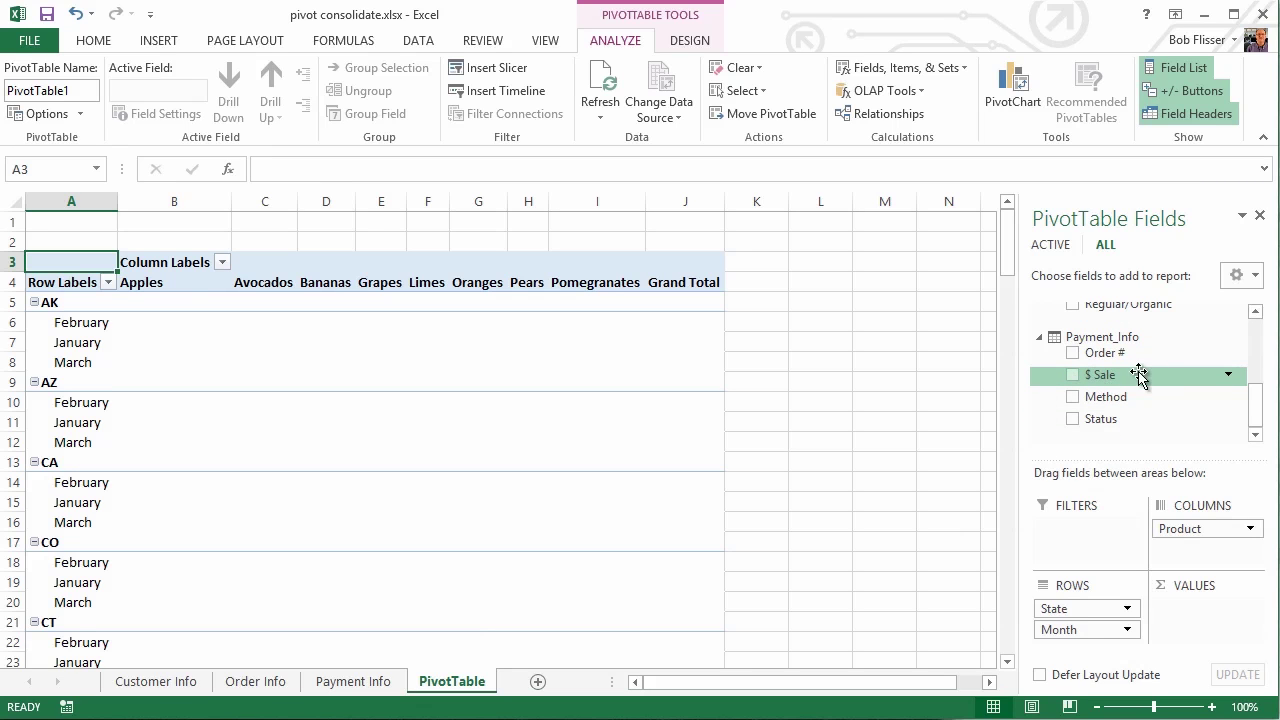
{"action": "left_click_drag", "start_coordinate": [1098, 380], "coordinate": [1206, 609]}
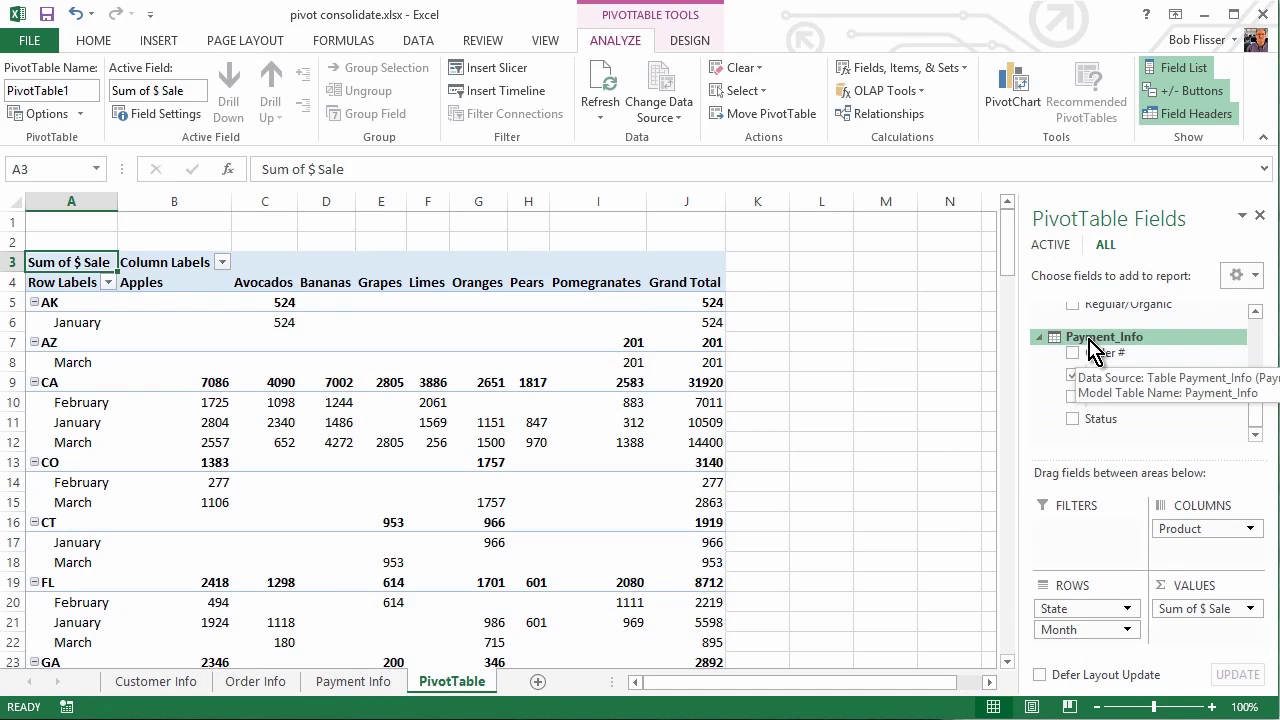
{"action": "left_click_drag", "start_coordinate": [1101, 420], "coordinate": [1082, 525]}
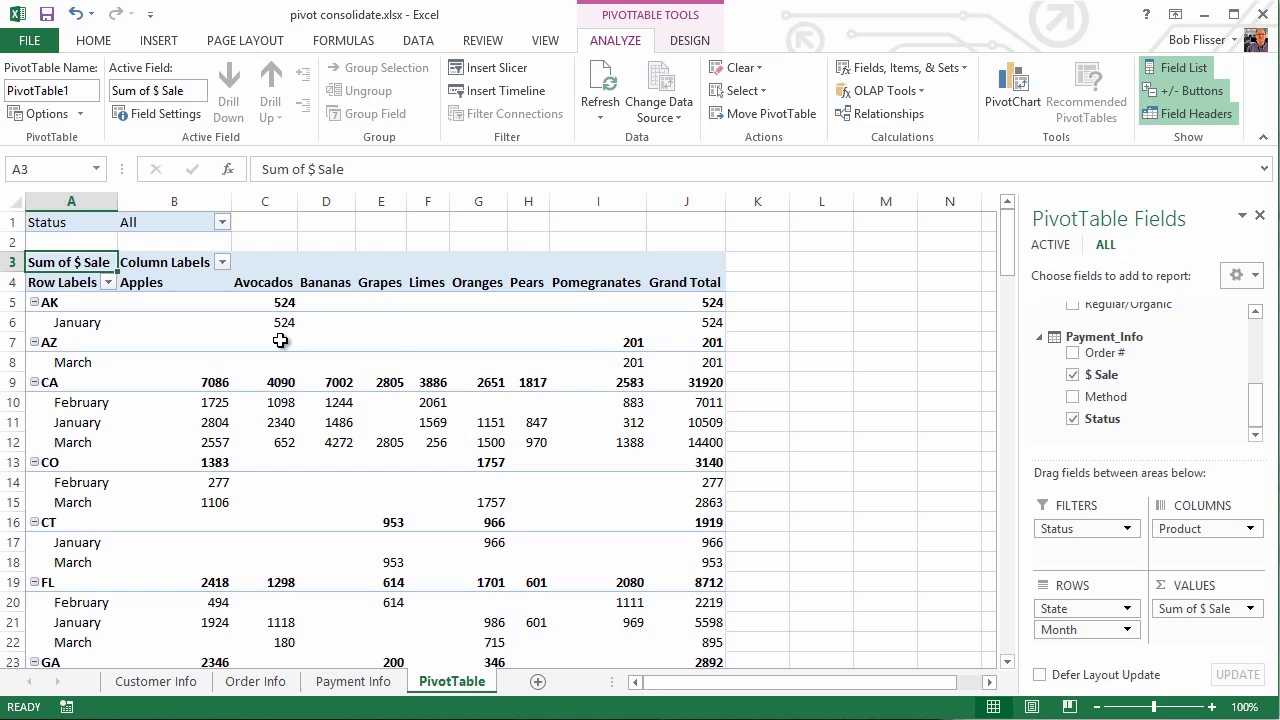
Filter the PivotTable's Status to Existing.
{"action": "left_click", "coordinate": [222, 222]}
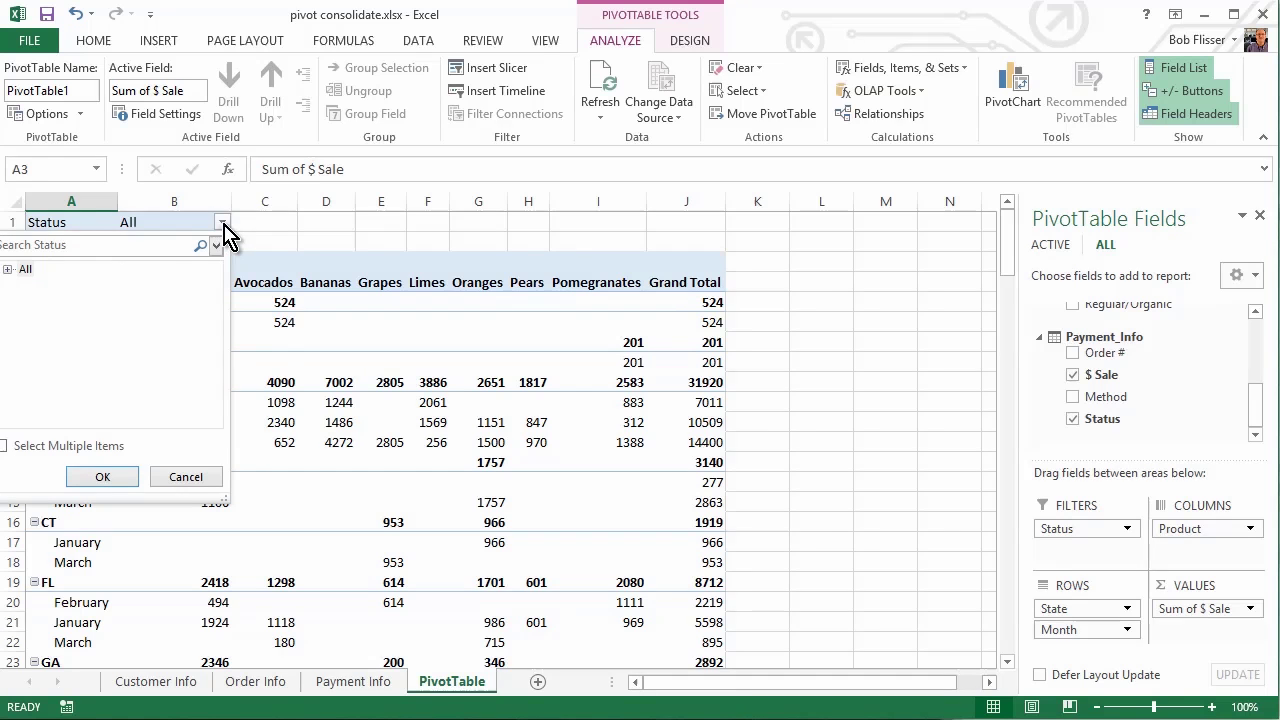
{"action": "left_click", "coordinate": [7, 269]}
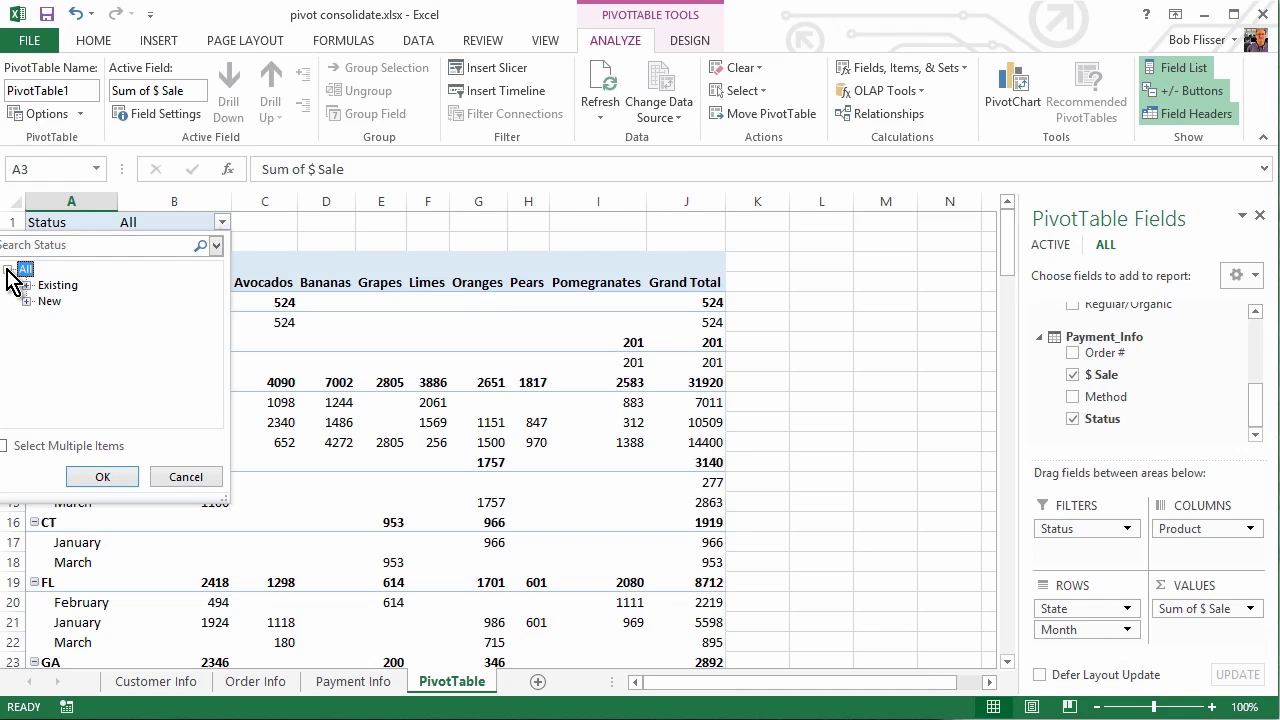
{"action": "left_click", "coordinate": [62, 287]}
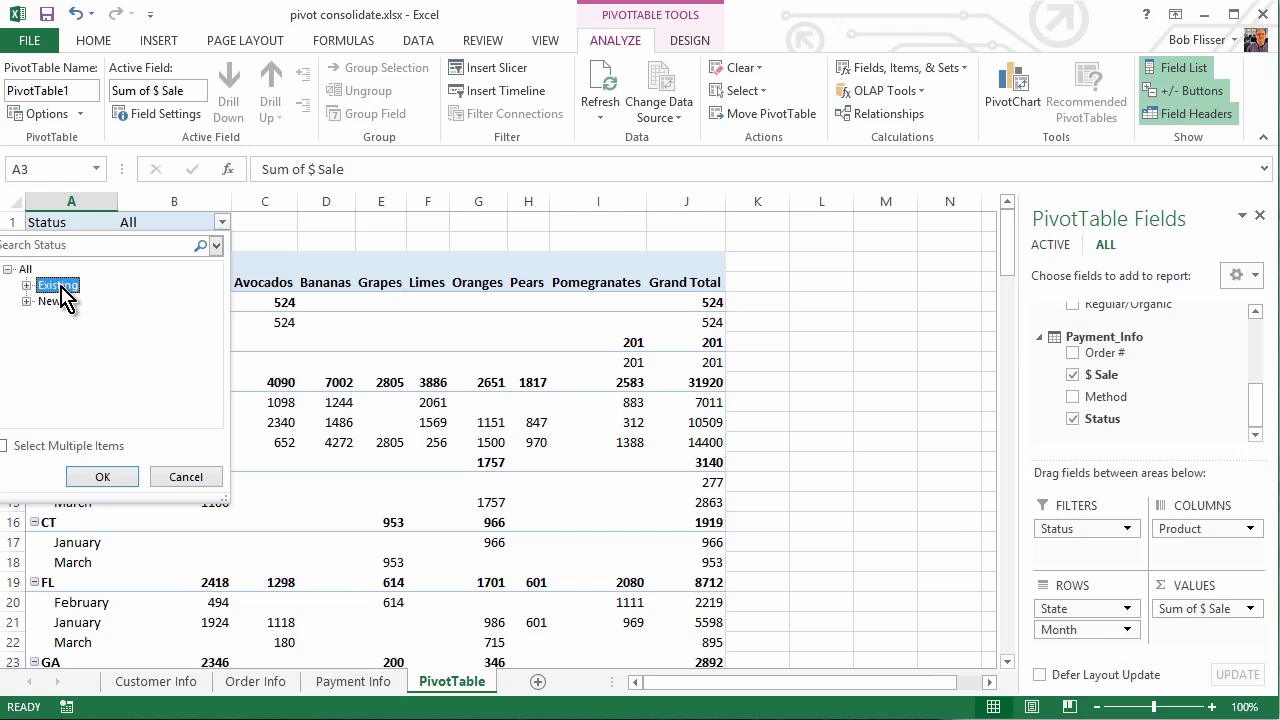
{"action": "left_click", "coordinate": [102, 476]}
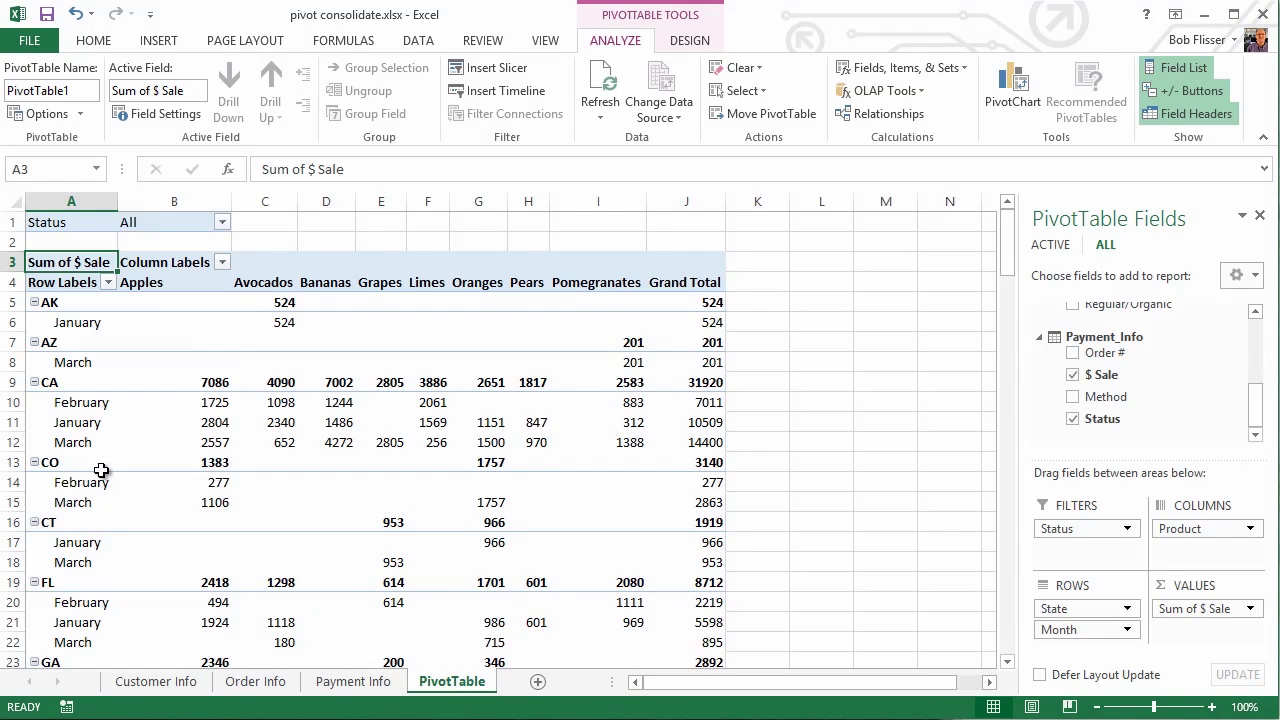
Change the Status filter to New.
{"action": "left_click", "coordinate": [222, 222]}
{"action": "left_click", "coordinate": [50, 301]}
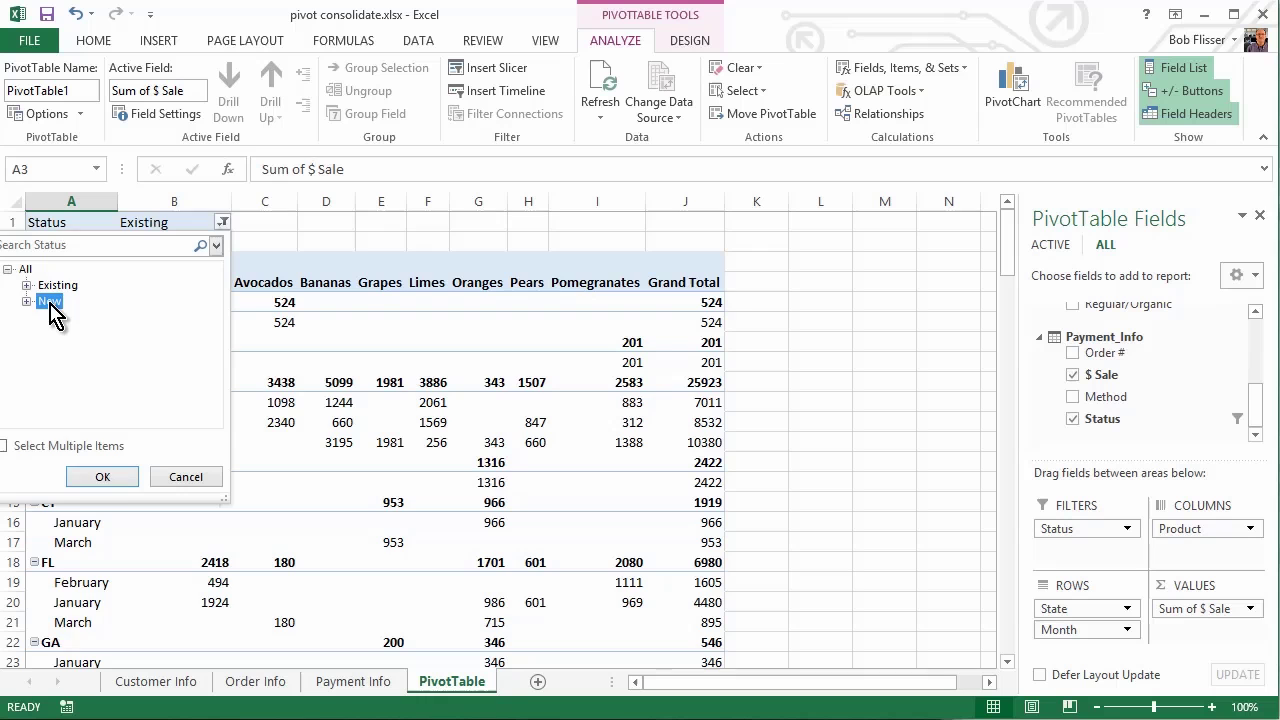
{"action": "left_click", "coordinate": [105, 472]}
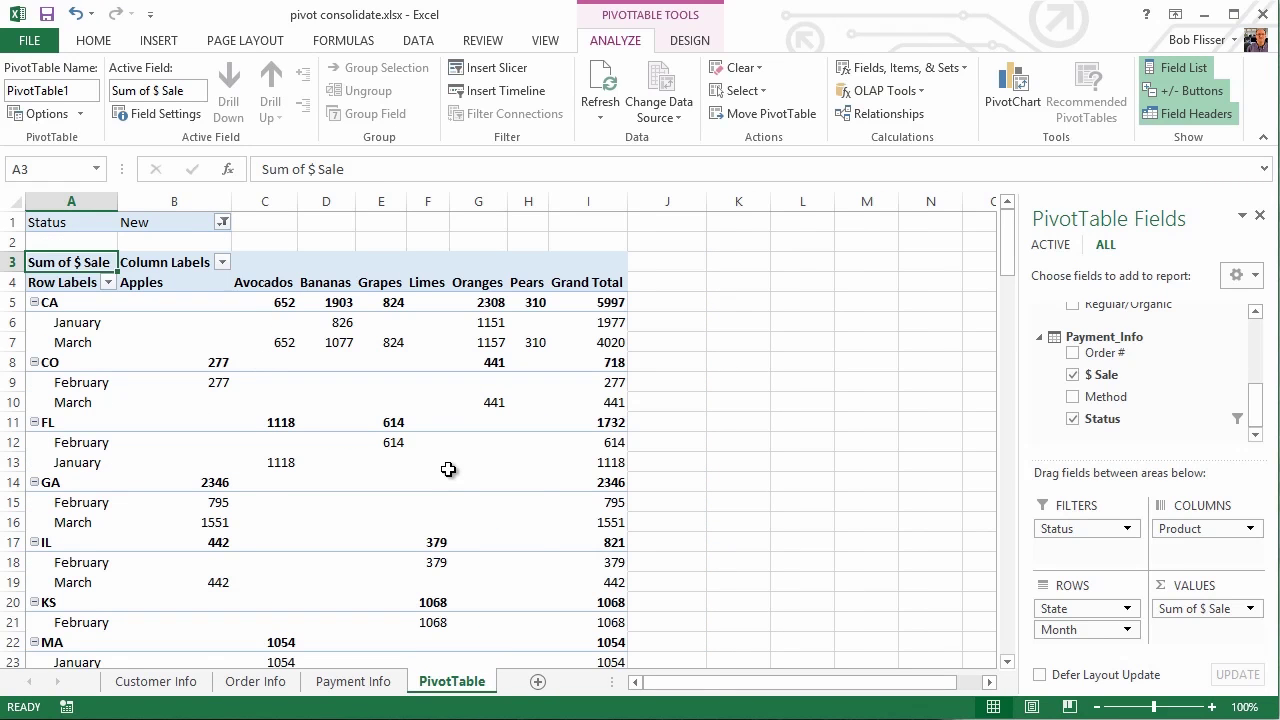
{"action": "mouse_move", "coordinate": [451, 470]}
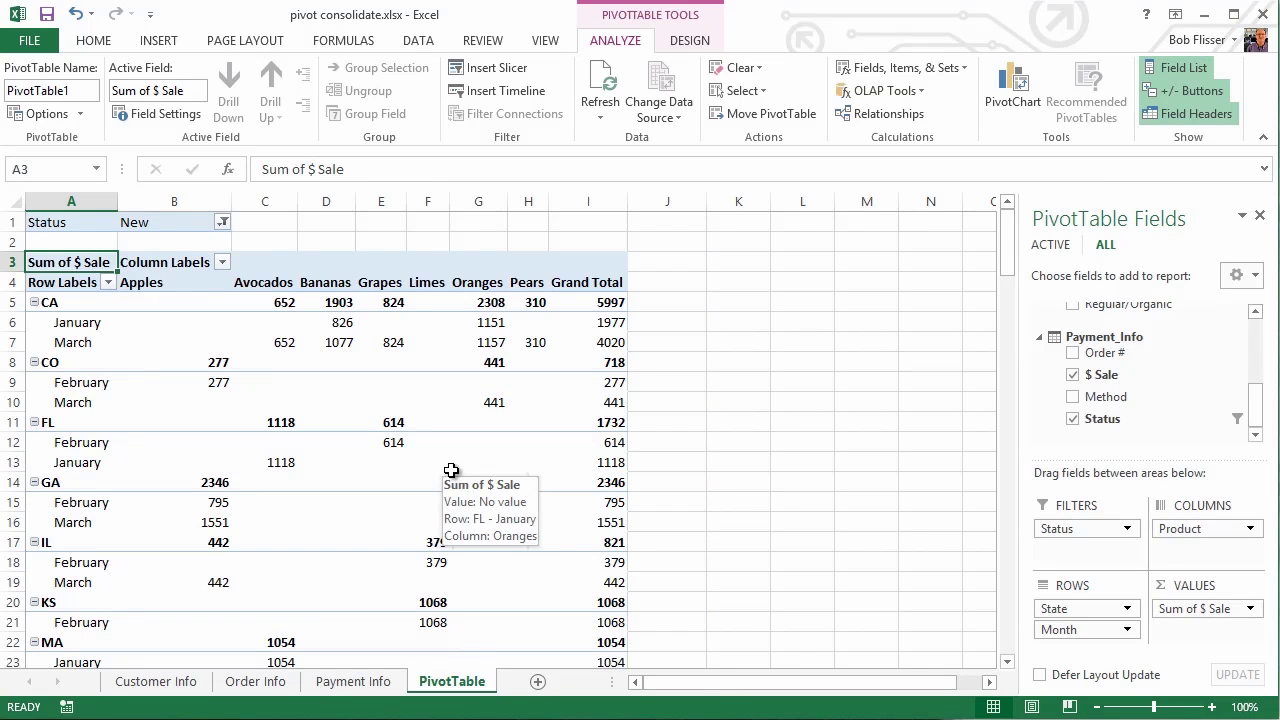